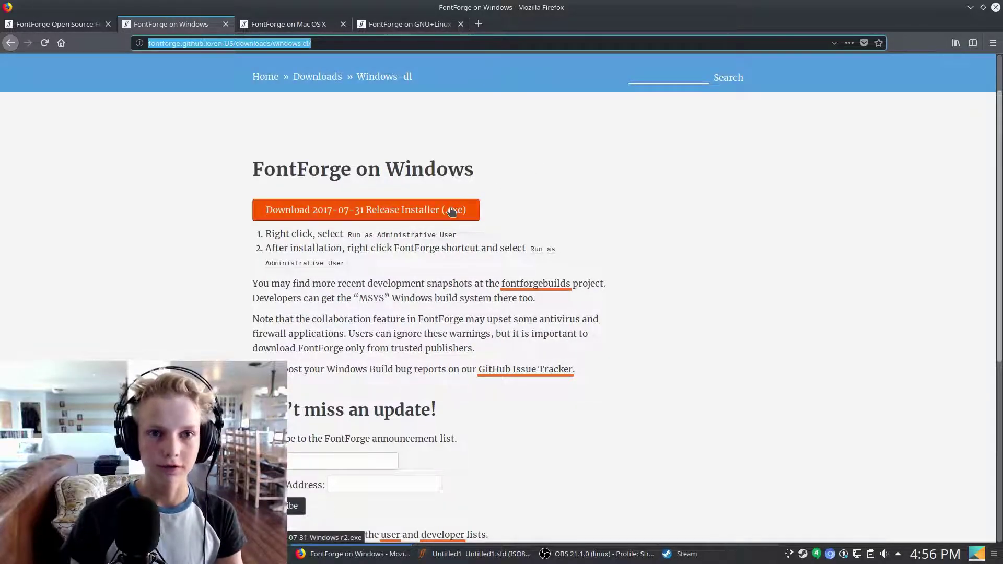
Switch to the GNU+Linux download tab and select the Ubuntu apt-get update command lines
scroll(282, 339, down, 3)
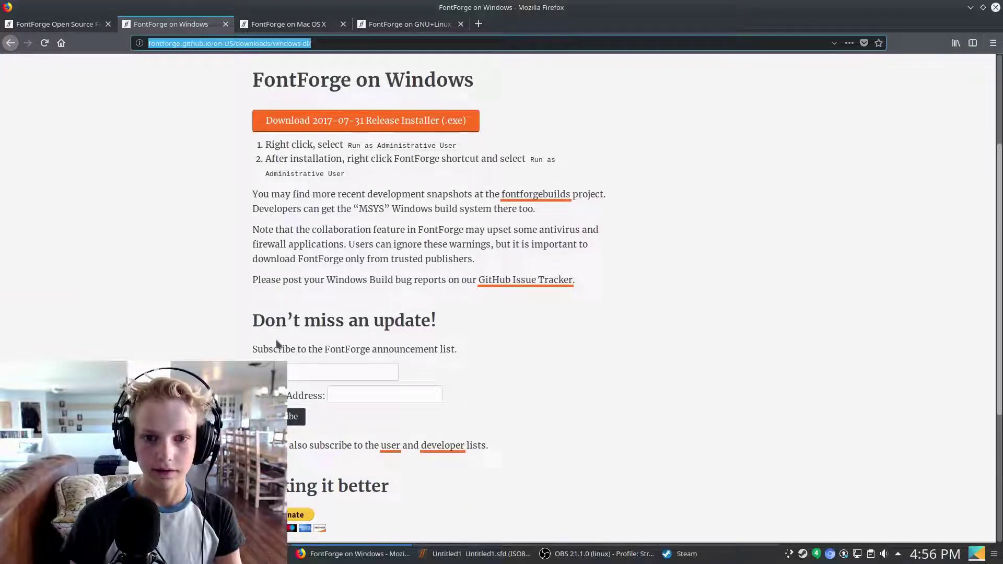
key(ctrl+Tab)
key(ctrl+Tab)
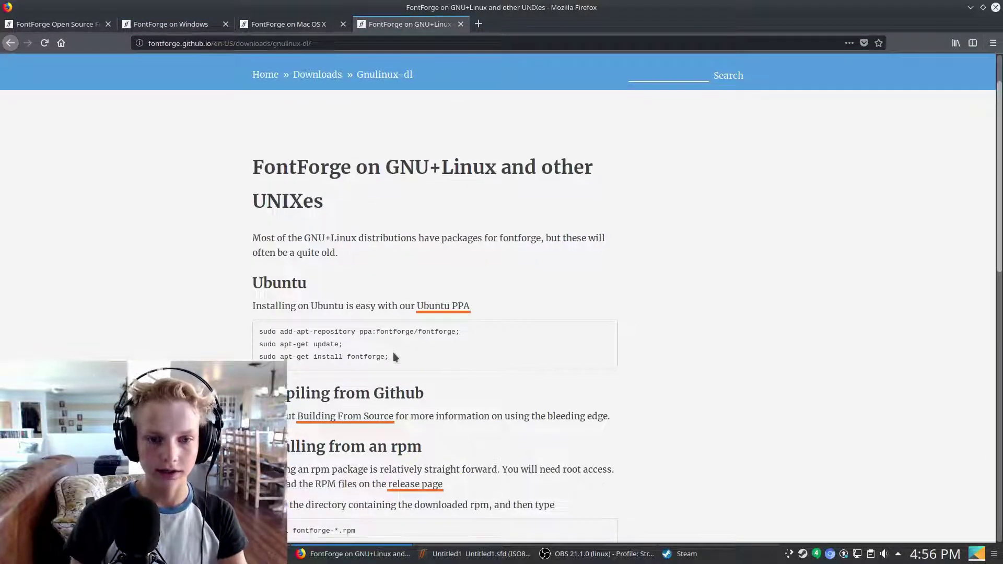
scroll(393, 352, down, 3)
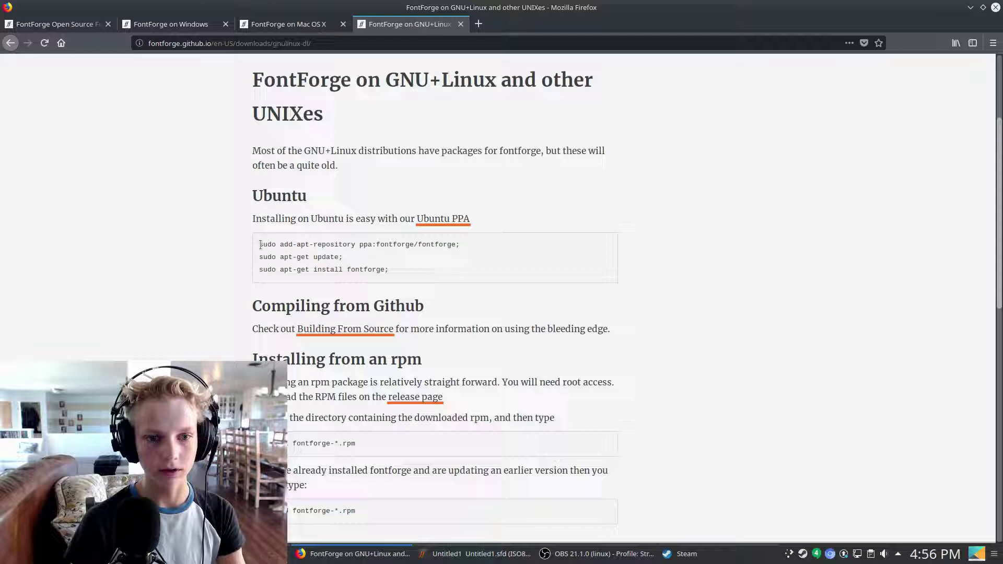
drag(259, 245, 460, 246)
click(281, 268)
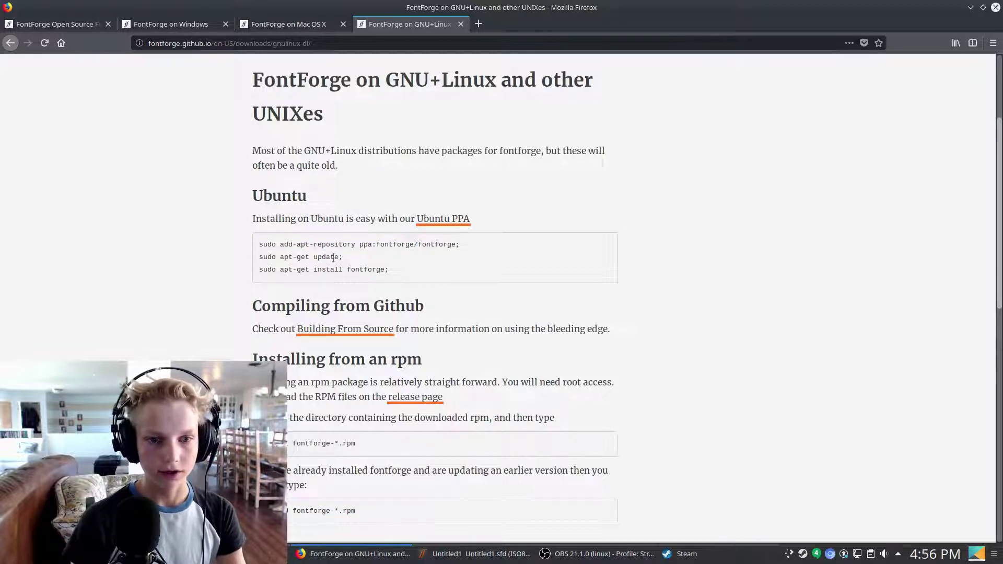
drag(355, 259, 260, 244)
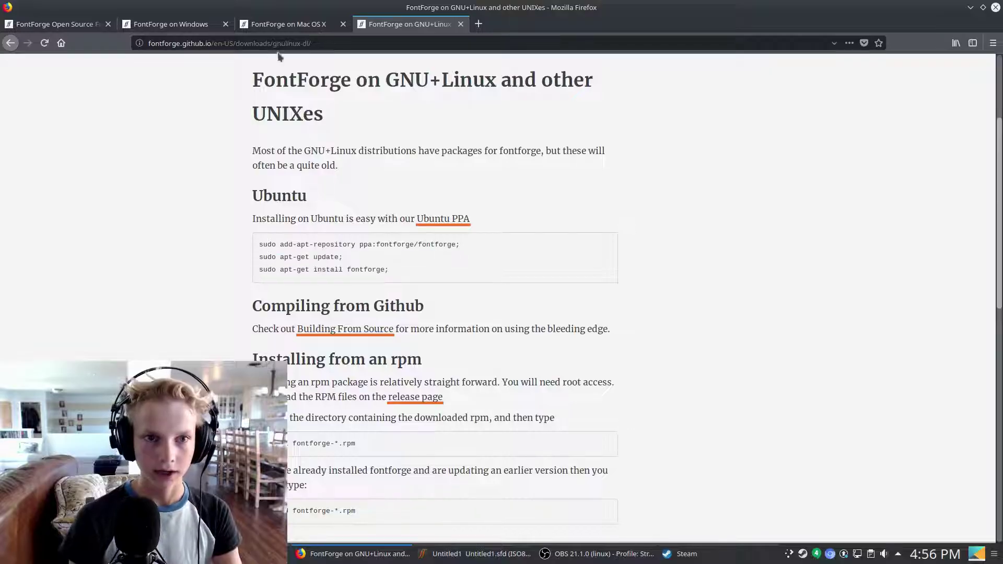
click(288, 24)
scroll(391, 328, up, 5)
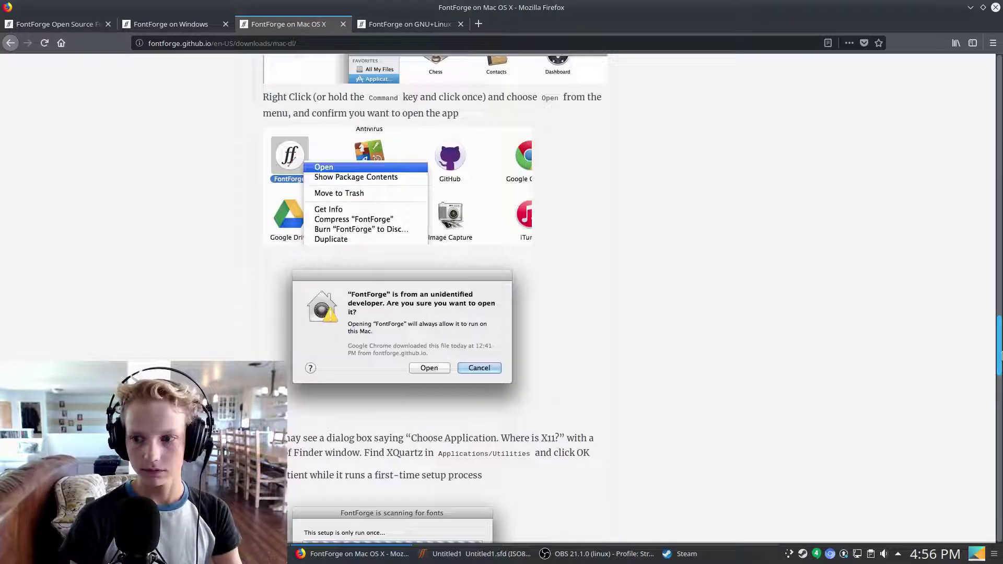
drag(998, 339, 1001, 80)
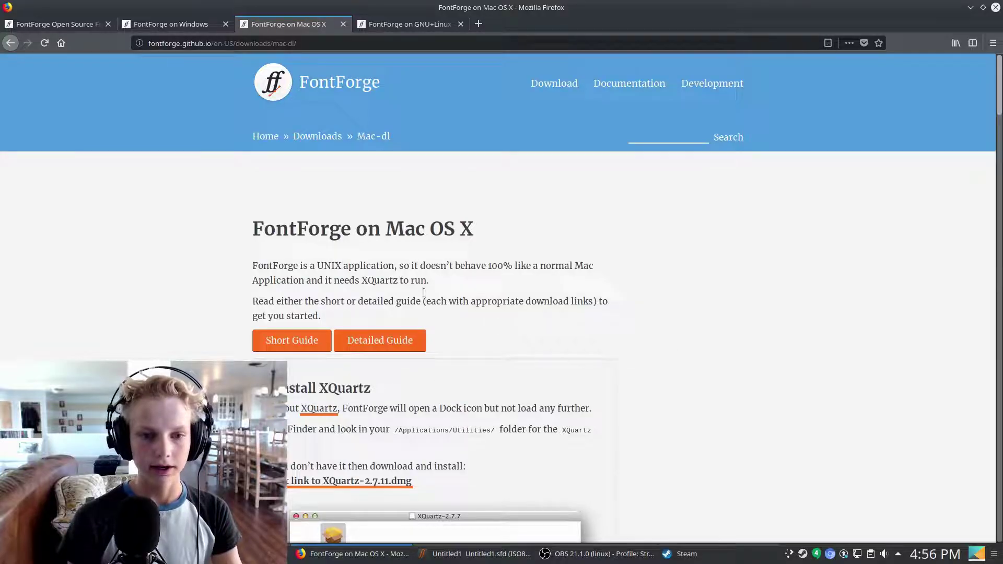
double_click(328, 265)
click(345, 268)
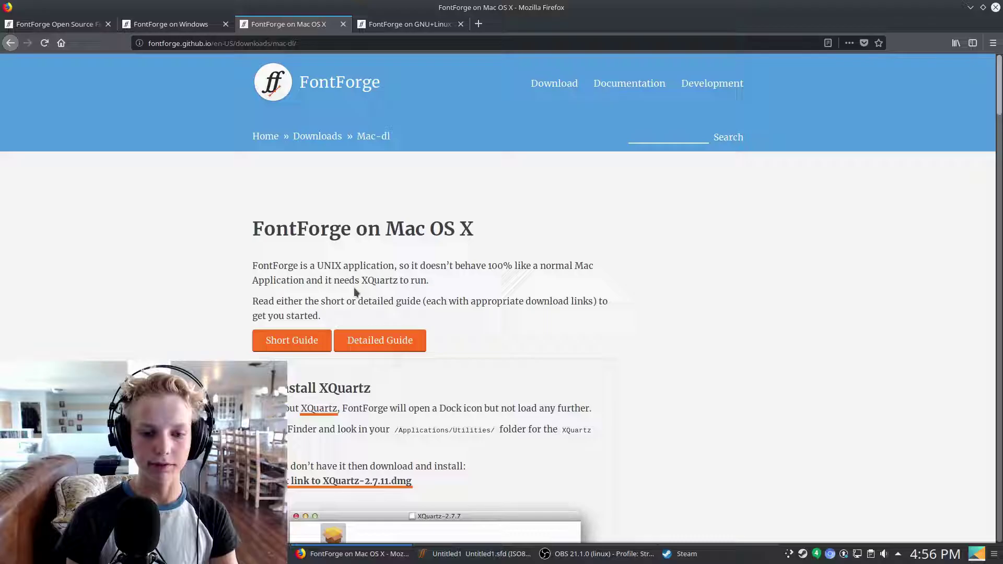
scroll(364, 294, down, 3)
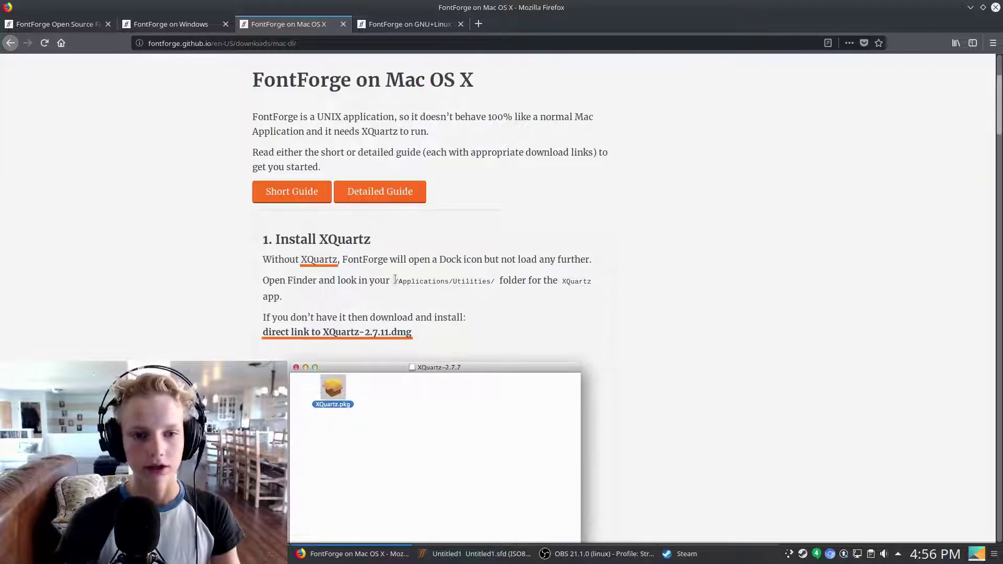
mouse_move(317, 239)
mouse_down()
mouse_move(365, 241)
mouse_move(320, 242)
mouse_up()
click(368, 243)
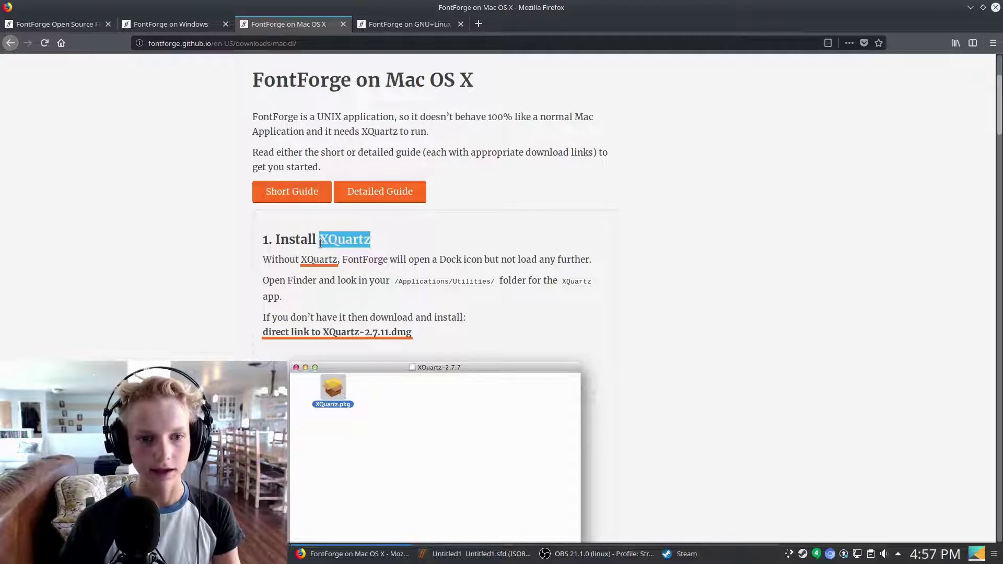
click(324, 242)
scroll(354, 252, down, 5)
scroll(366, 255, up, 7)
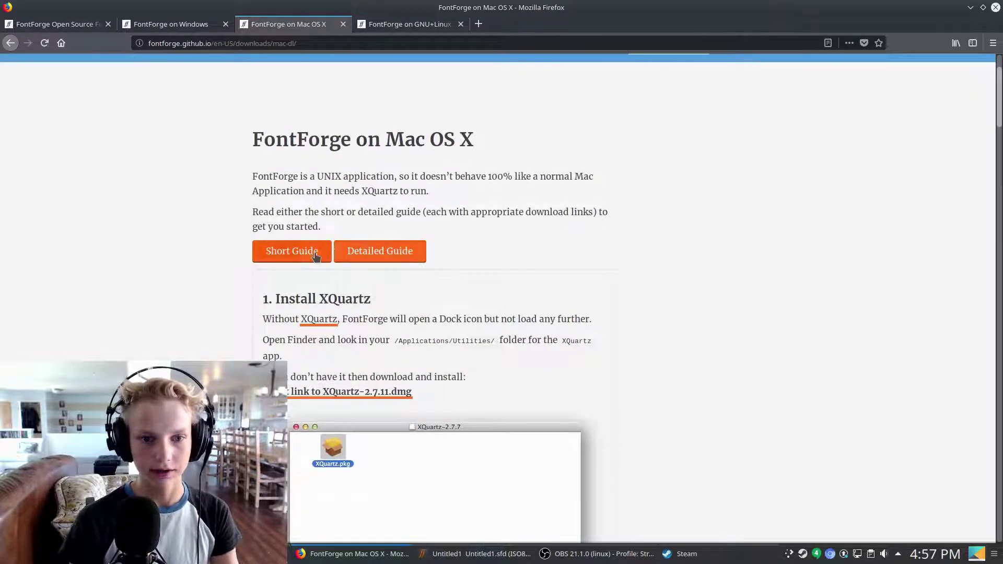
click(348, 261)
scroll(348, 262, down, 3)
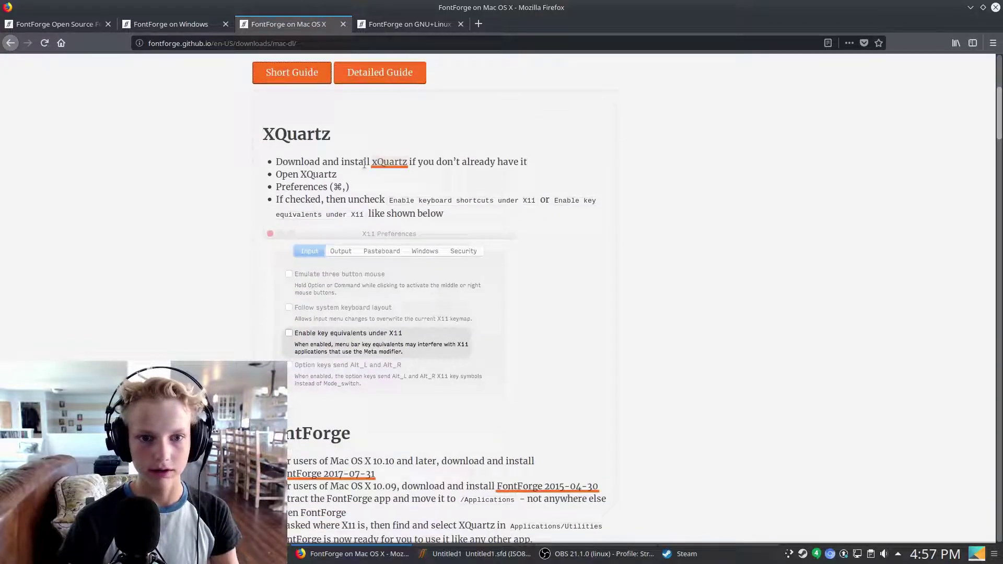
scroll(383, 314, down, 6)
scroll(382, 214, up, 8)
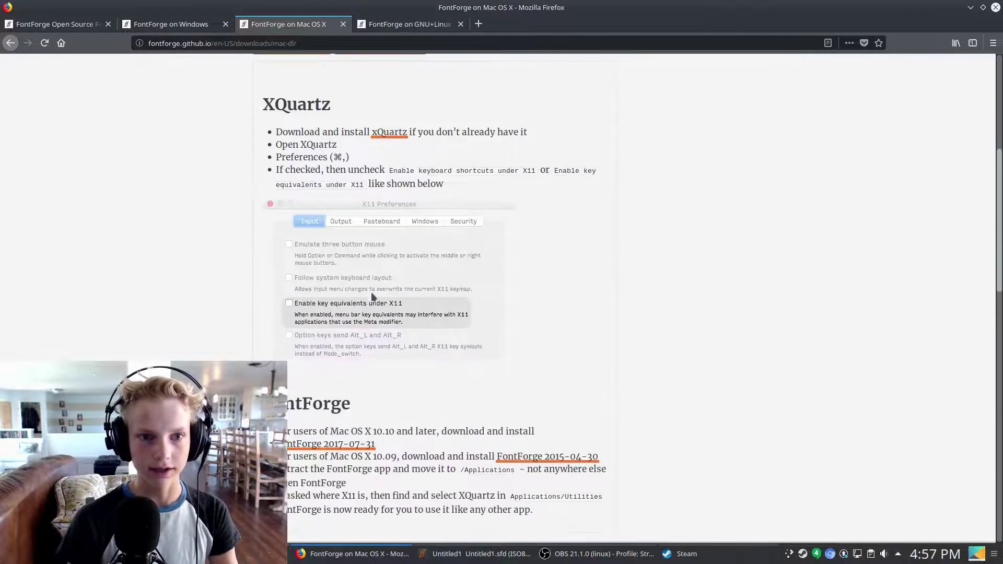
scroll(384, 264, down, 3)
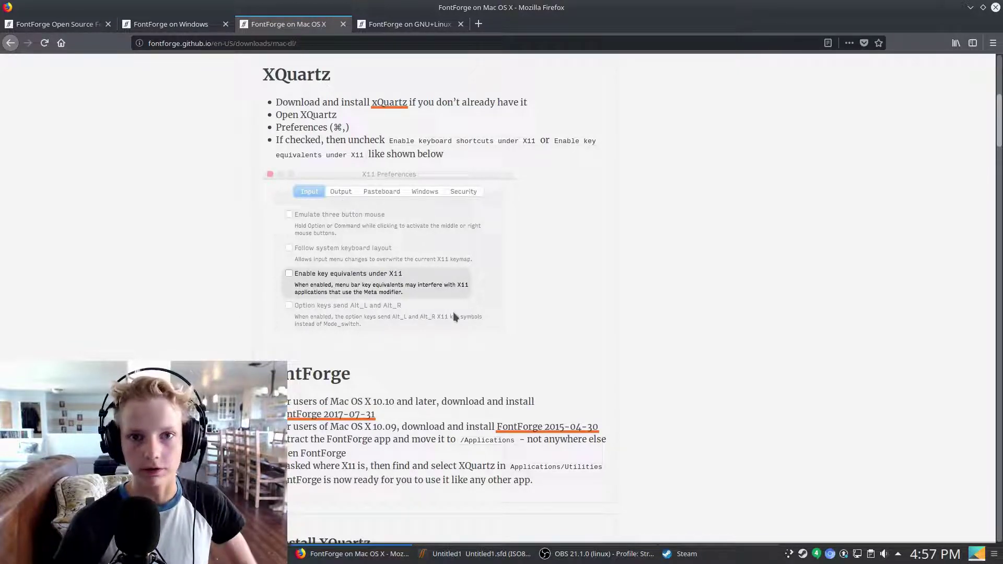
key(ctrl+Tab)
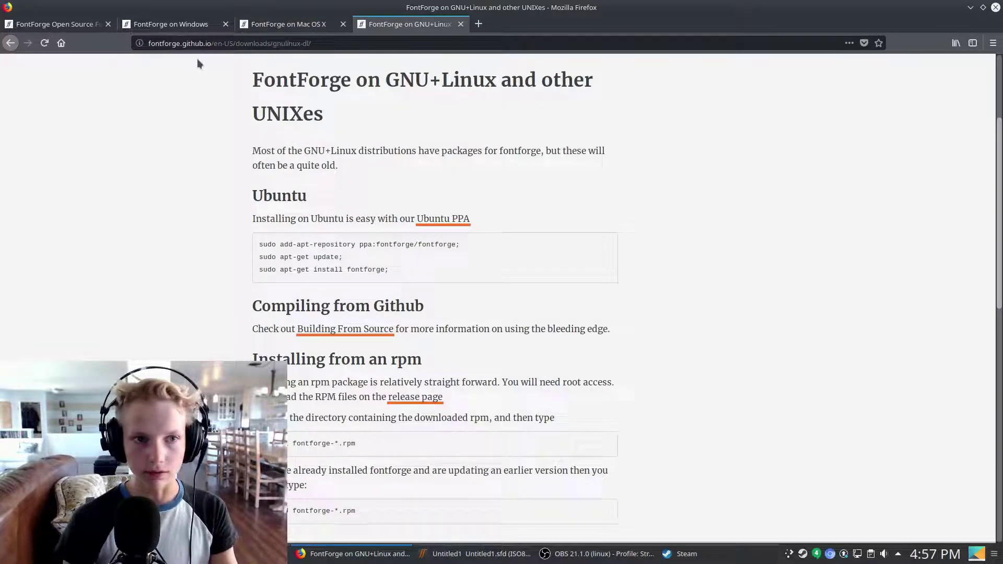
Go from the FontForge homepage tab to the FontForge Untitled1 font window
click(58, 24)
key(alt+Tab)
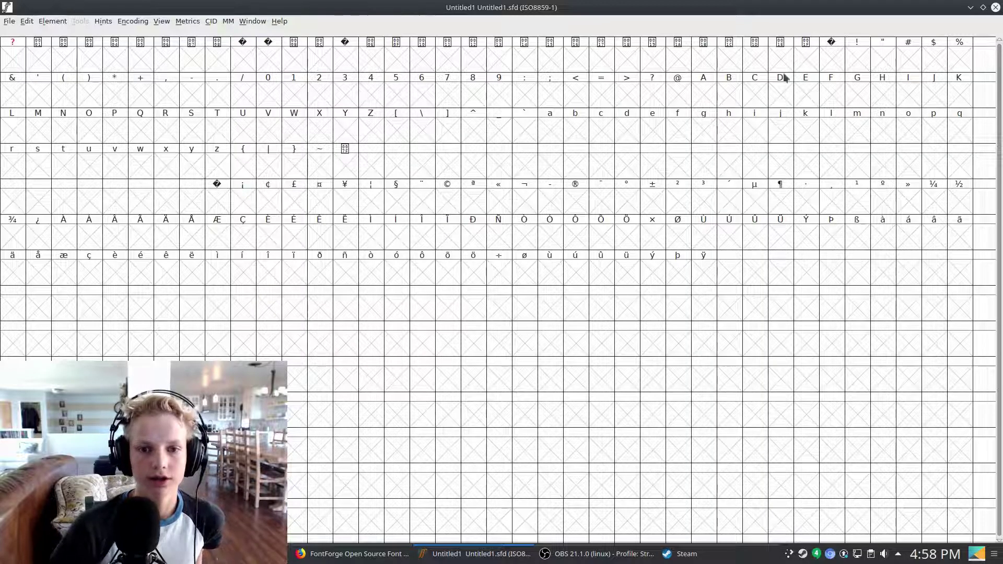
click(245, 92)
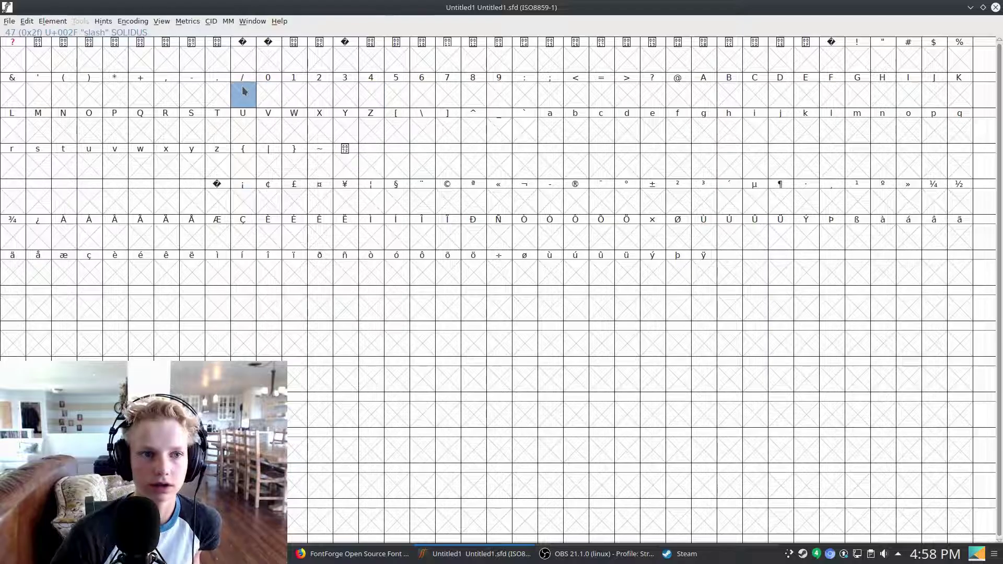
click(448, 139)
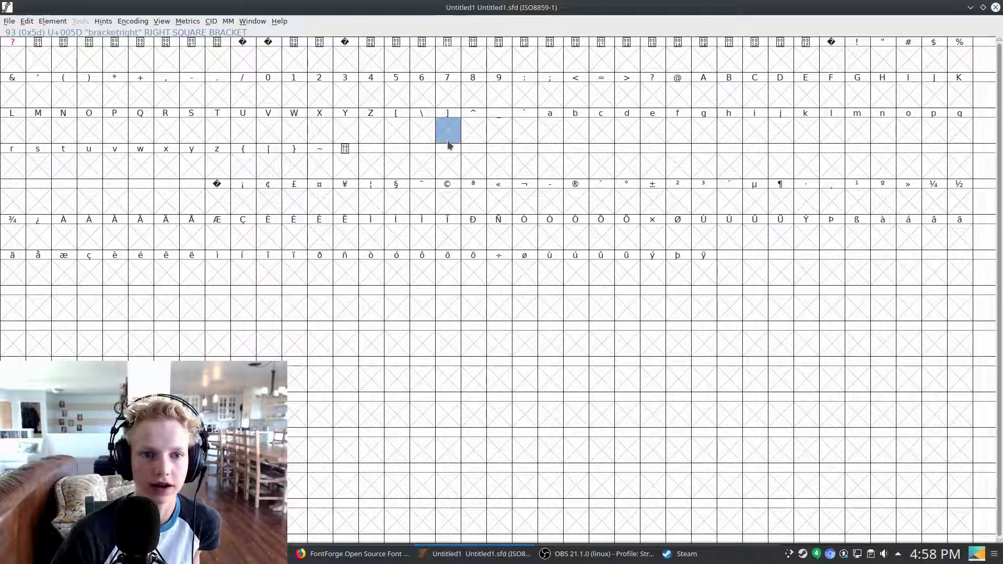
click(129, 21)
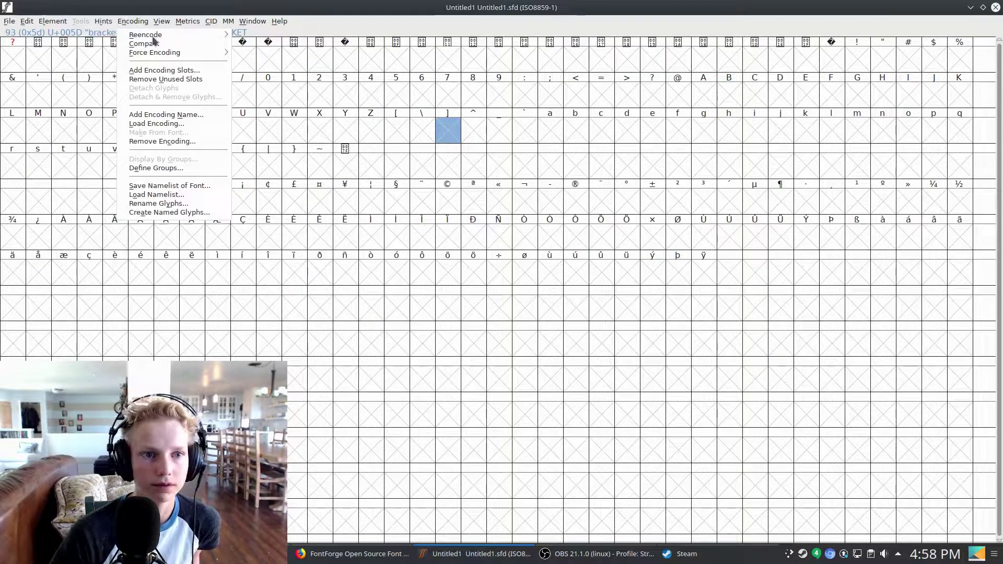
mouse_move(156, 35)
click(280, 197)
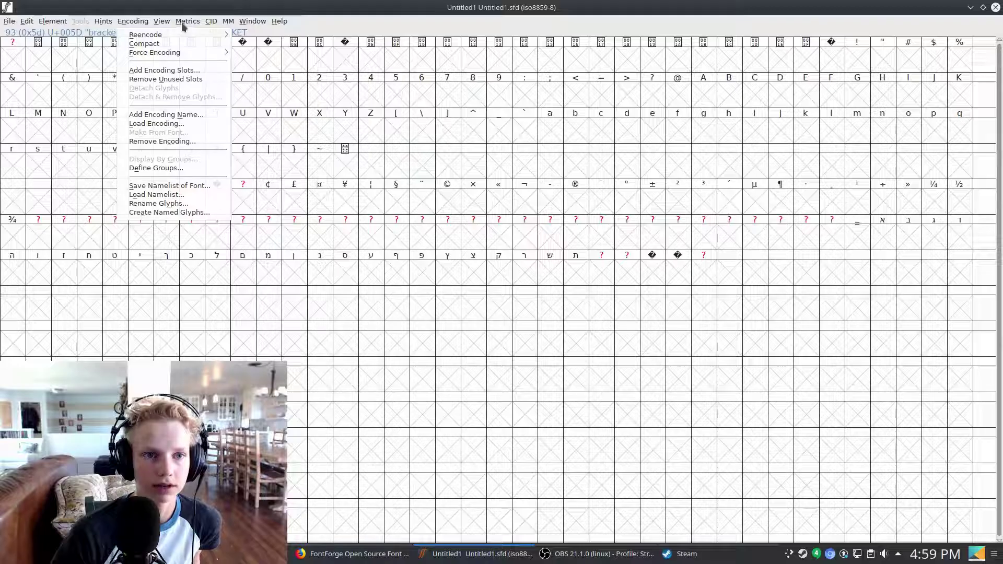
click(133, 21)
click(276, 64)
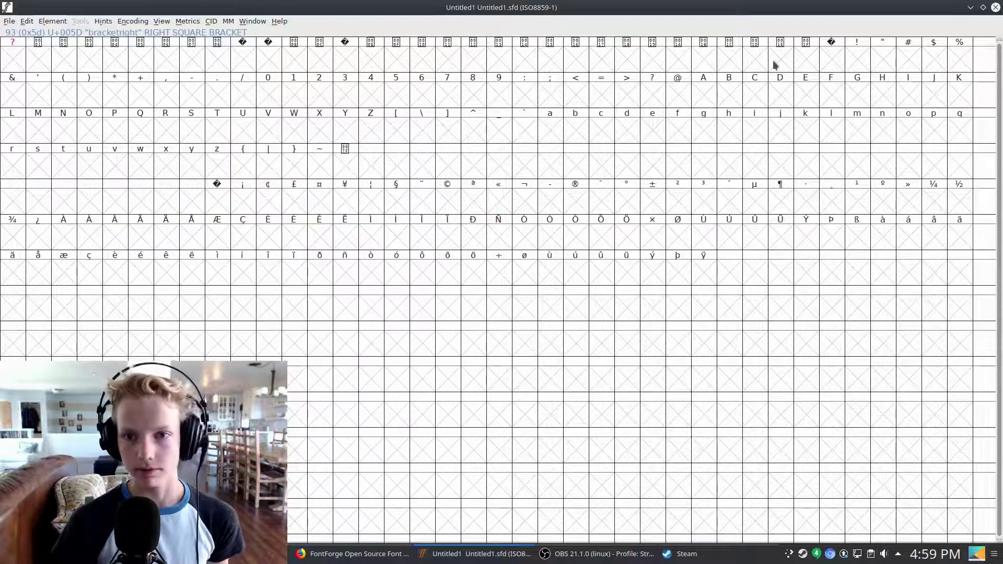
Open the capital A glyph, enlarge its editing window, and zoom in
click(704, 92)
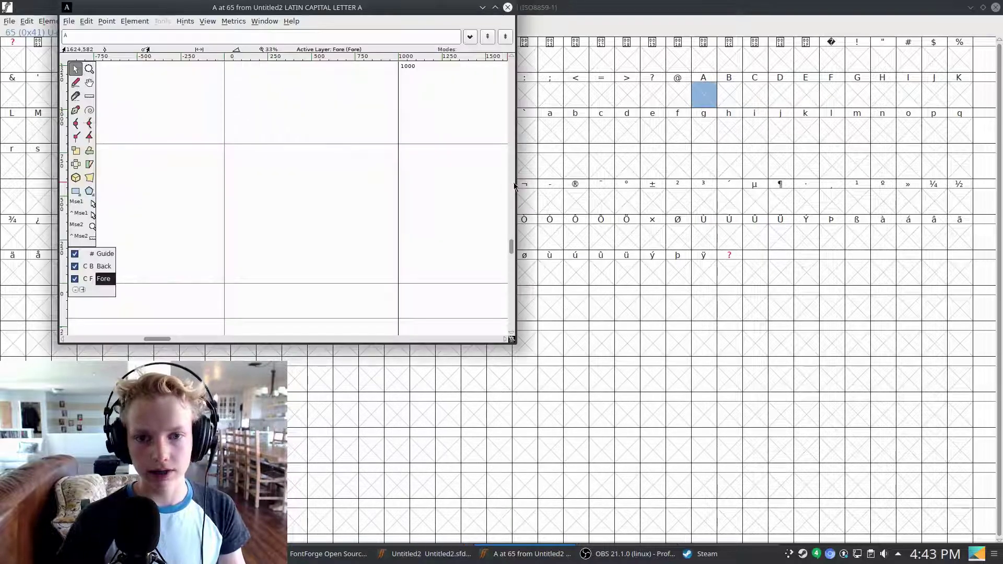
drag(516, 186, 642, 187)
drag(535, 345, 535, 451)
scroll(245, 311, right, 1)
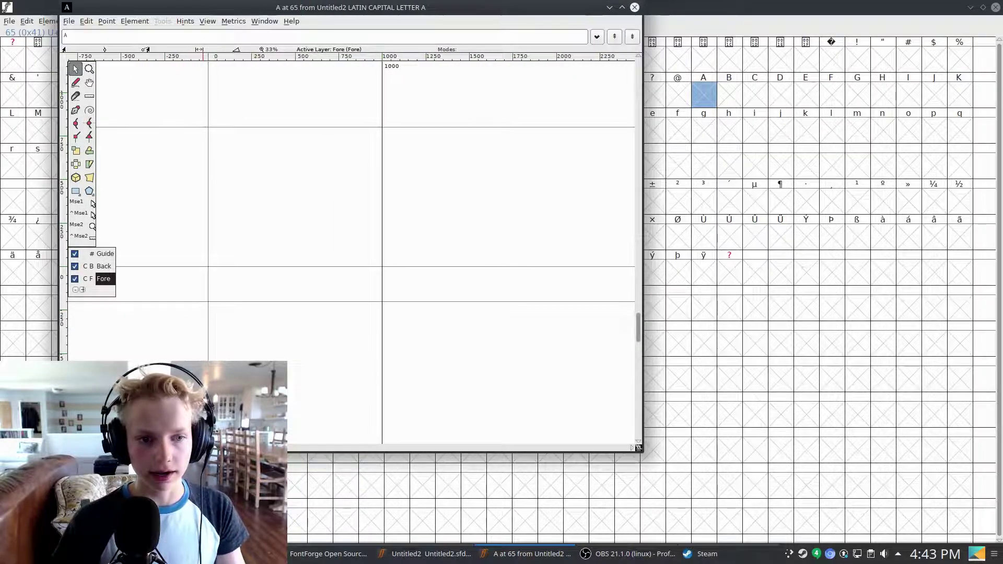
scroll(245, 310, left, 2)
scroll(261, 300, up, 1)
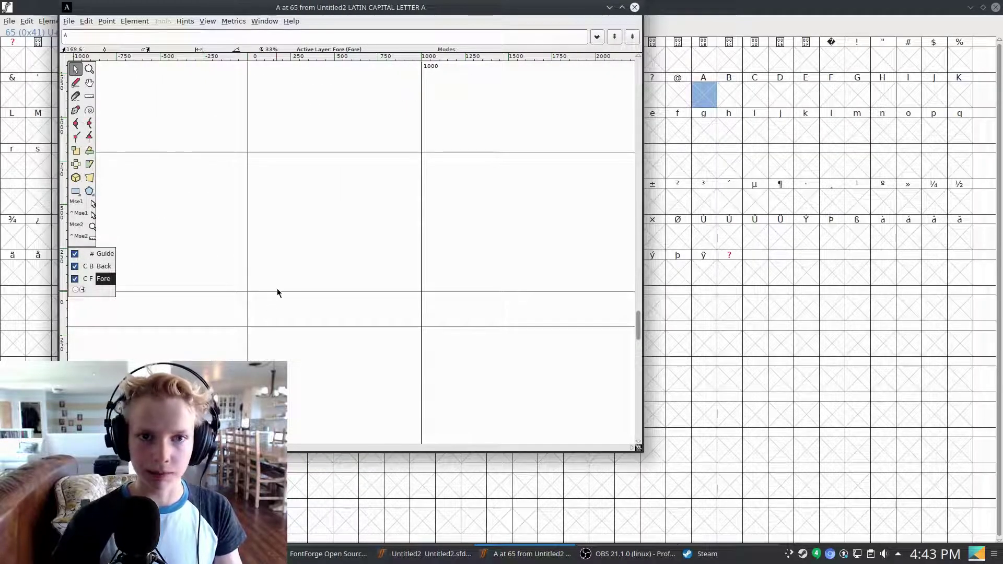
scroll(277, 288, up, 1)
scroll(287, 300, up, 1)
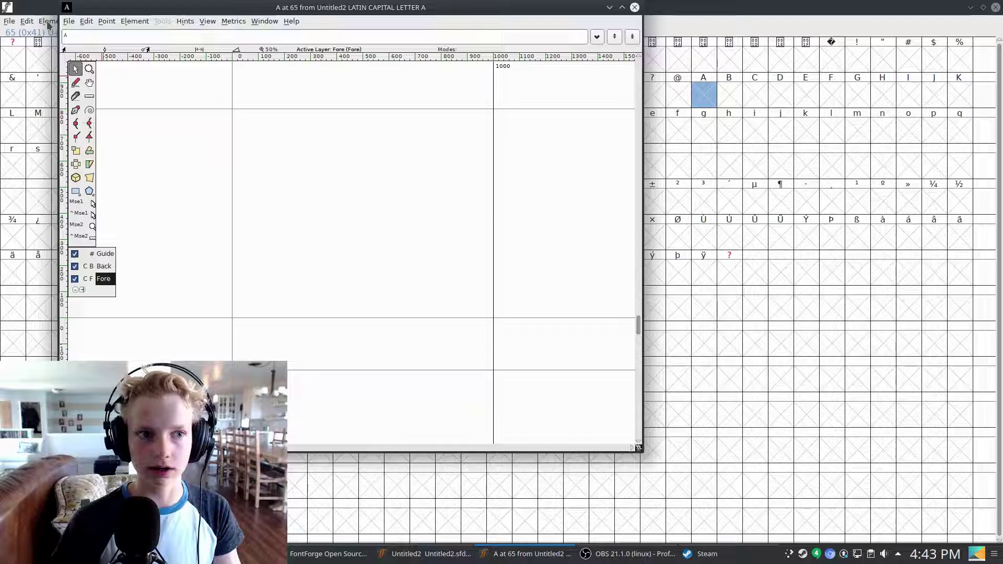
Draw a three-point test curve with the Pen tool, then undo it
click(69, 21)
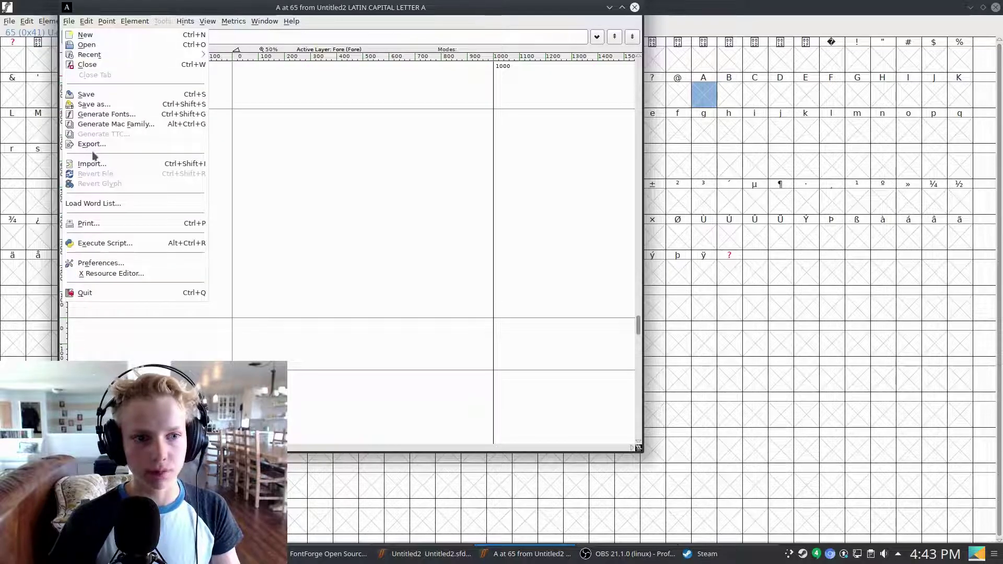
click(256, 10)
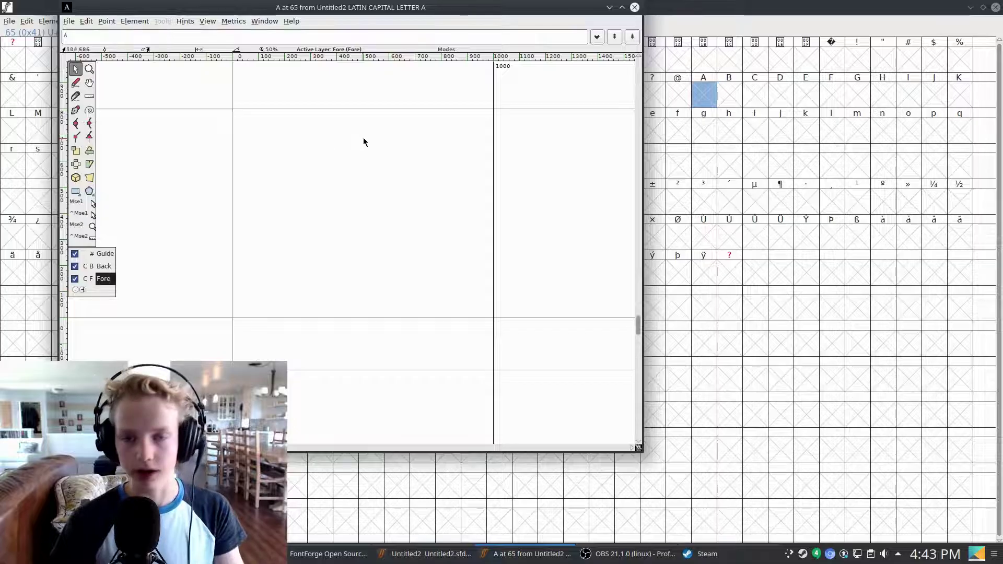
click(75, 110)
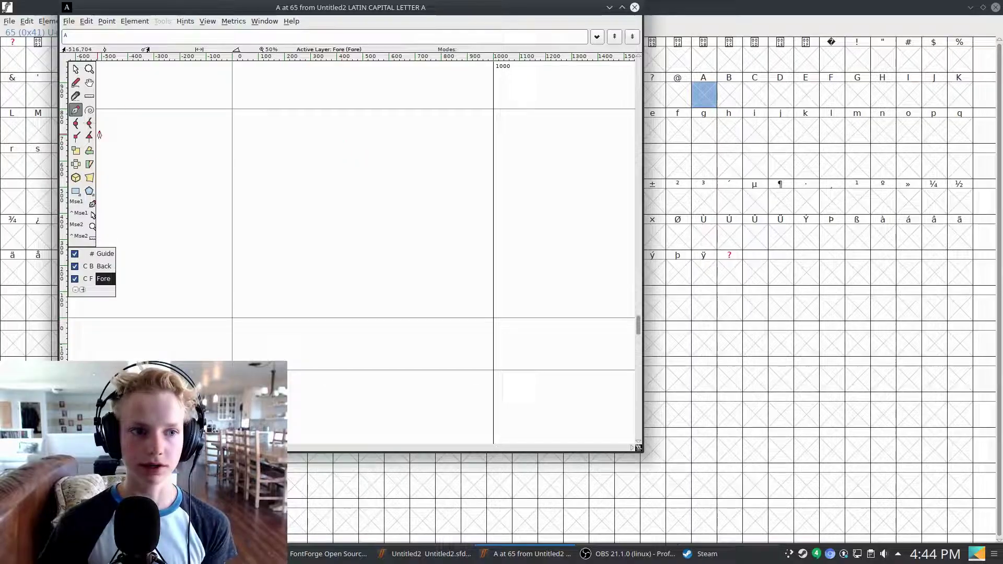
drag(312, 138, 445, 138)
drag(422, 197, 433, 261)
drag(385, 288, 342, 283)
key(ctrl+z)
key(ctrl+z)
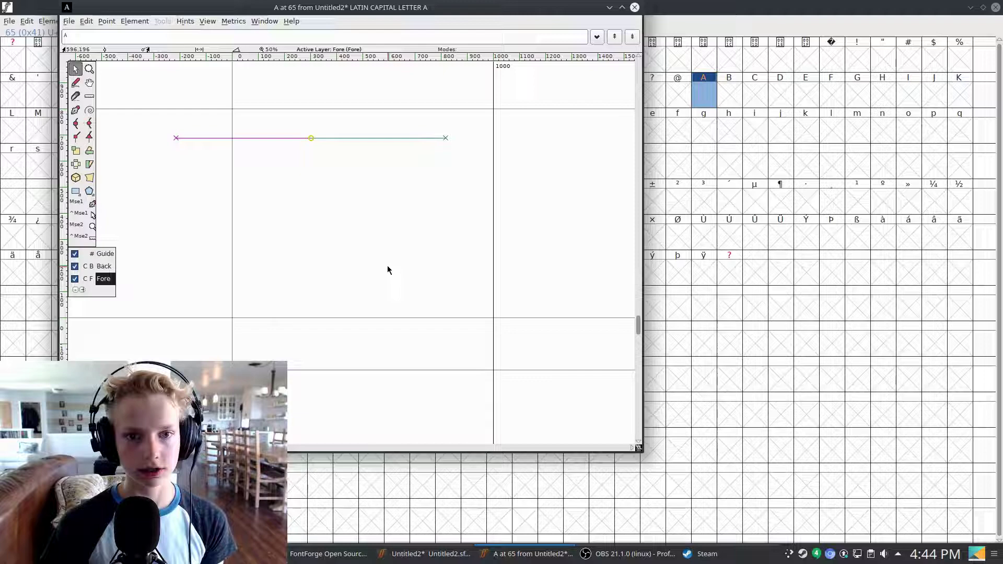
key(ctrl+z)
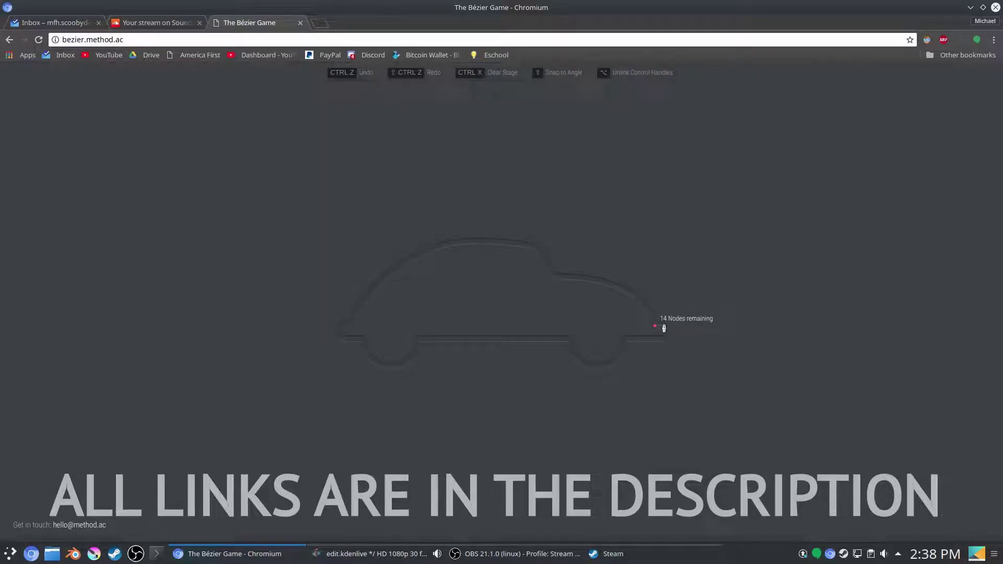
Place two anchors and a curved node with handles along the car outline
click(664, 335)
click(626, 339)
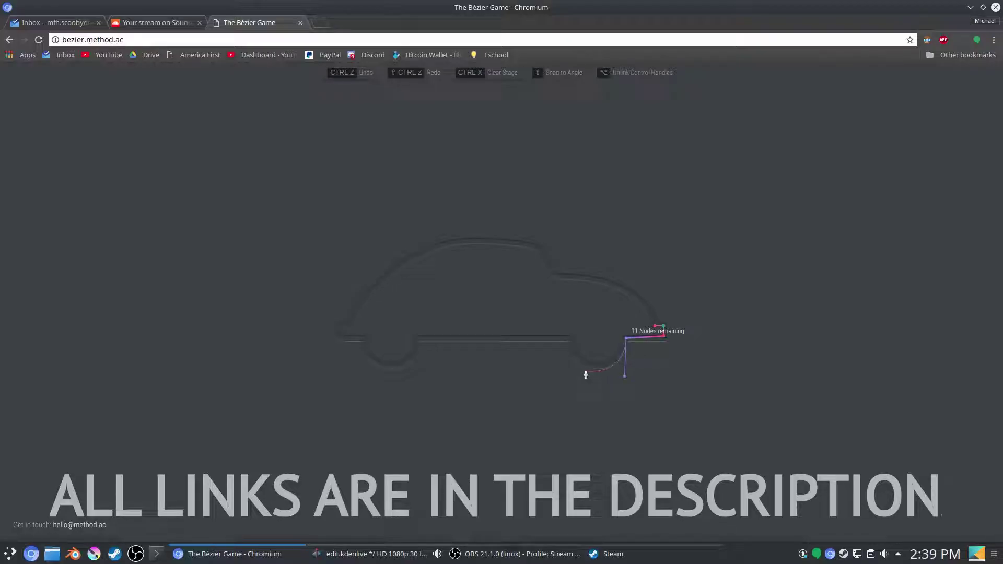
drag(571, 341, 567, 310)
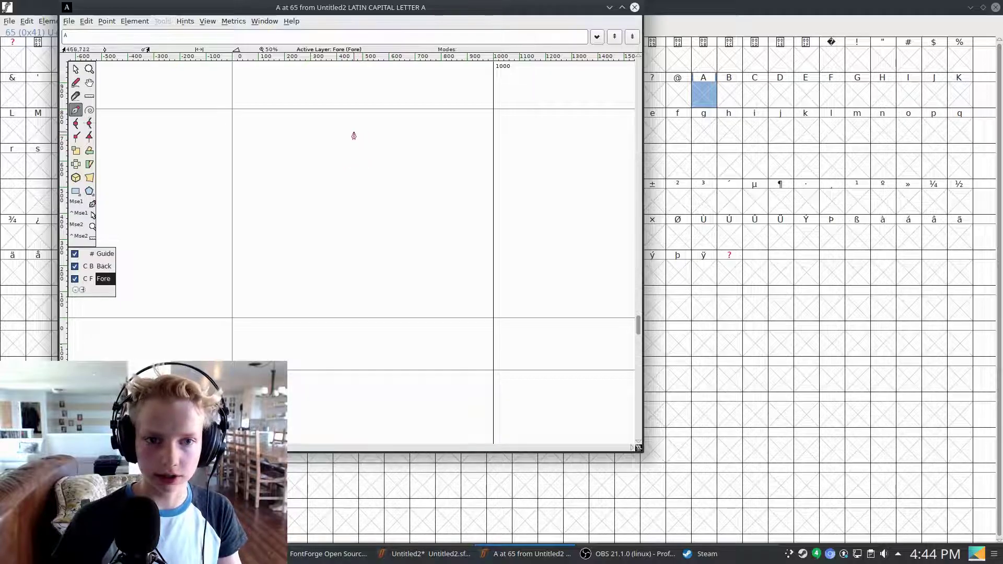
Draw the arch-shaped A outline with the Pen tool and adjust its top point
drag(355, 131, 419, 129)
drag(414, 242, 336, 265)
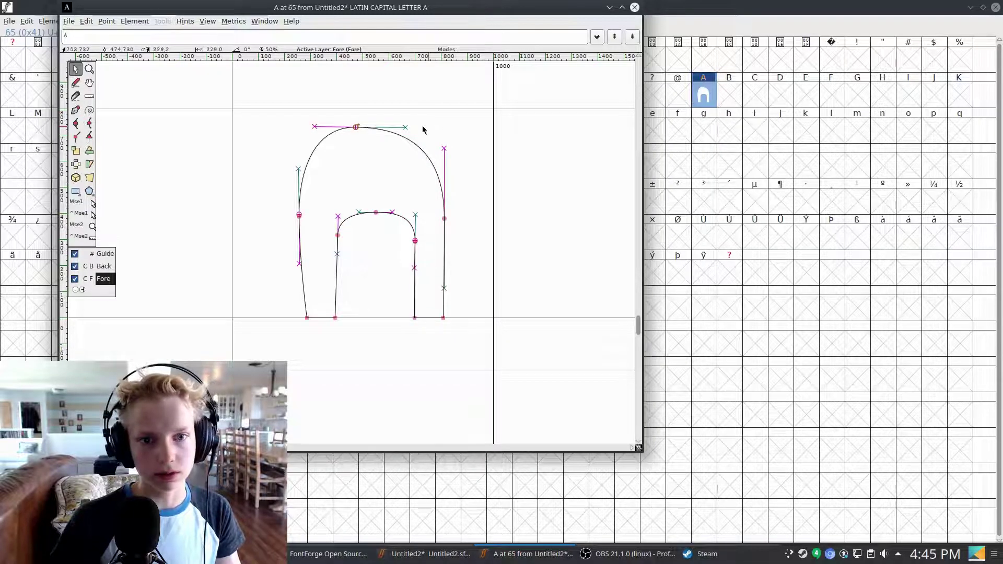
drag(405, 130, 420, 125)
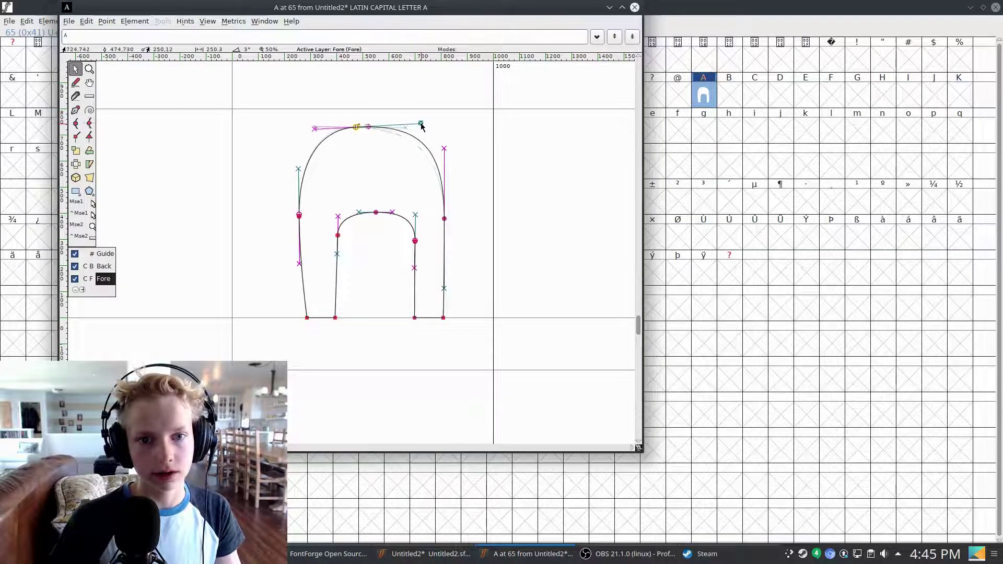
click(358, 130)
drag(358, 130, 363, 125)
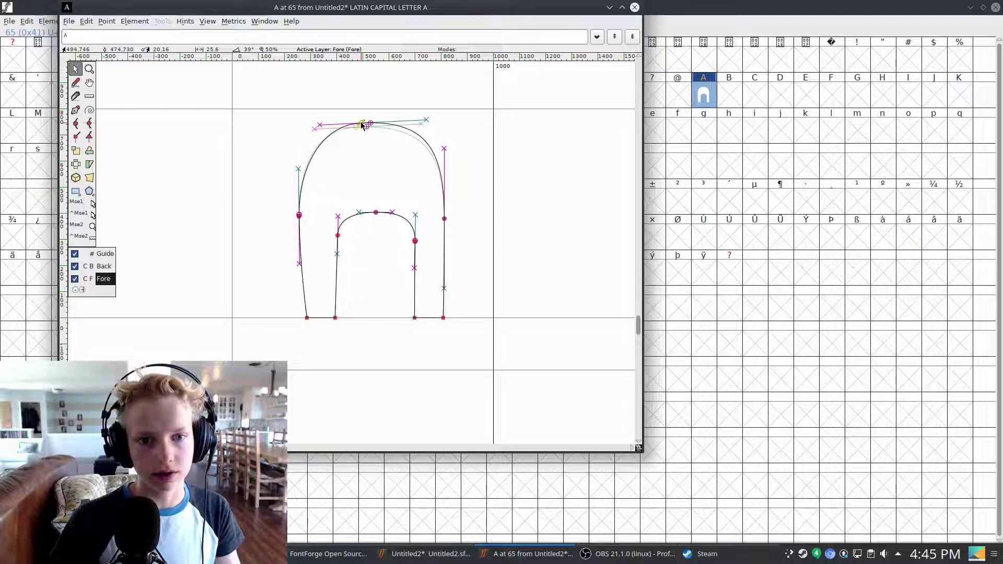
Draw a closed inner counter contour inside the upper arch
click(75, 110)
drag(356, 153, 410, 195)
drag(339, 194, 336, 187)
click(356, 152)
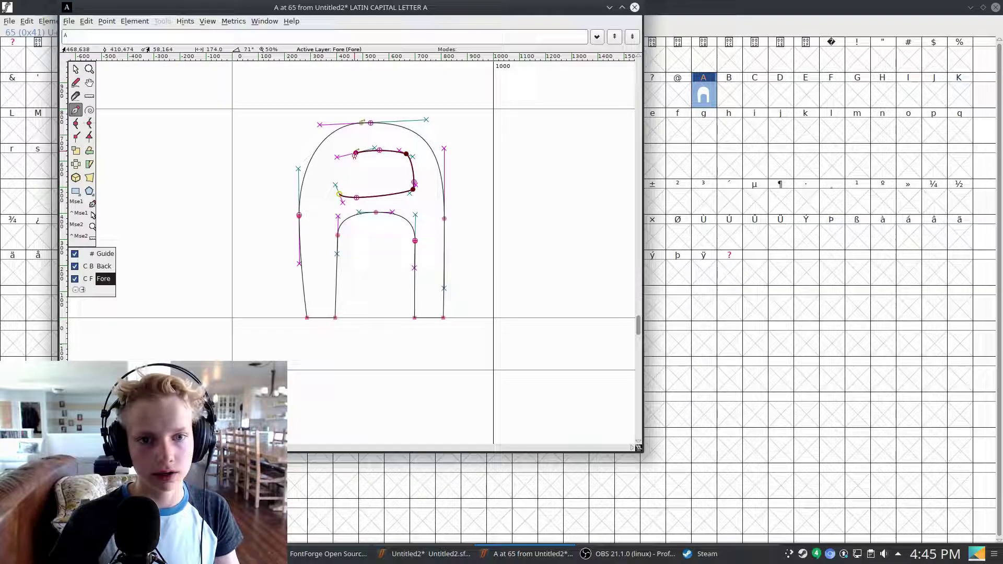
Reshape the counter's points with the Pointer tool and select the whole upper counter
click(75, 70)
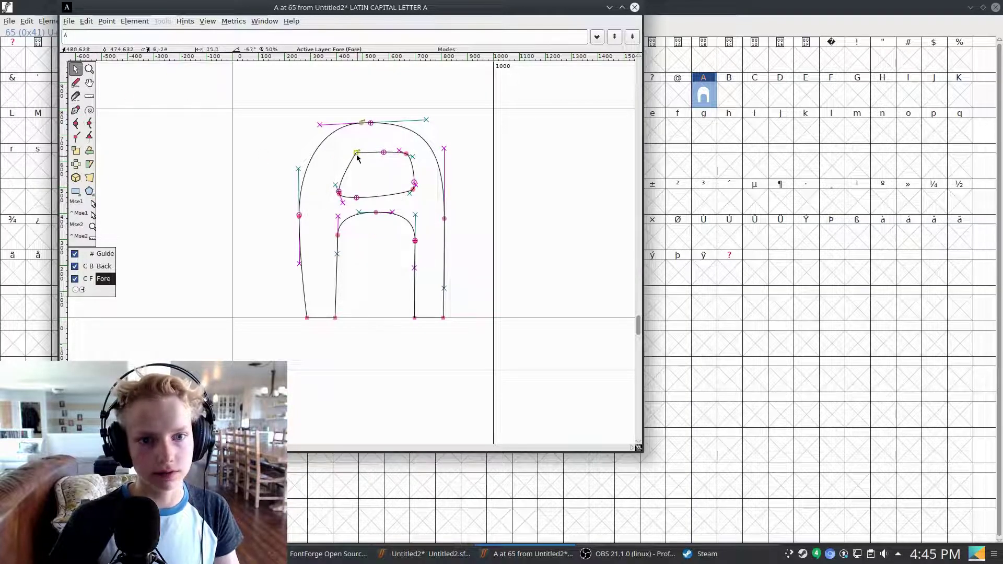
drag(357, 158, 342, 161)
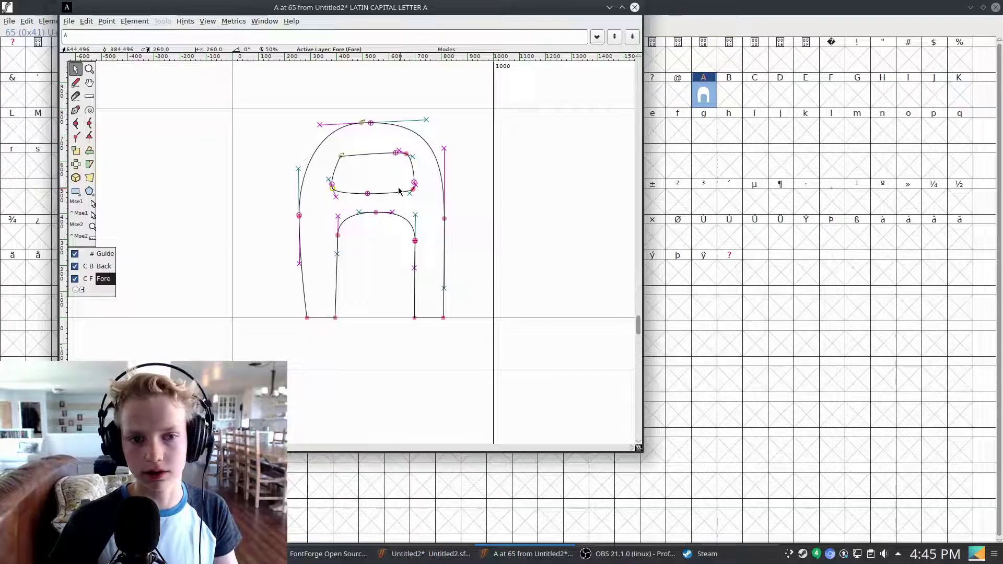
drag(409, 194, 383, 148)
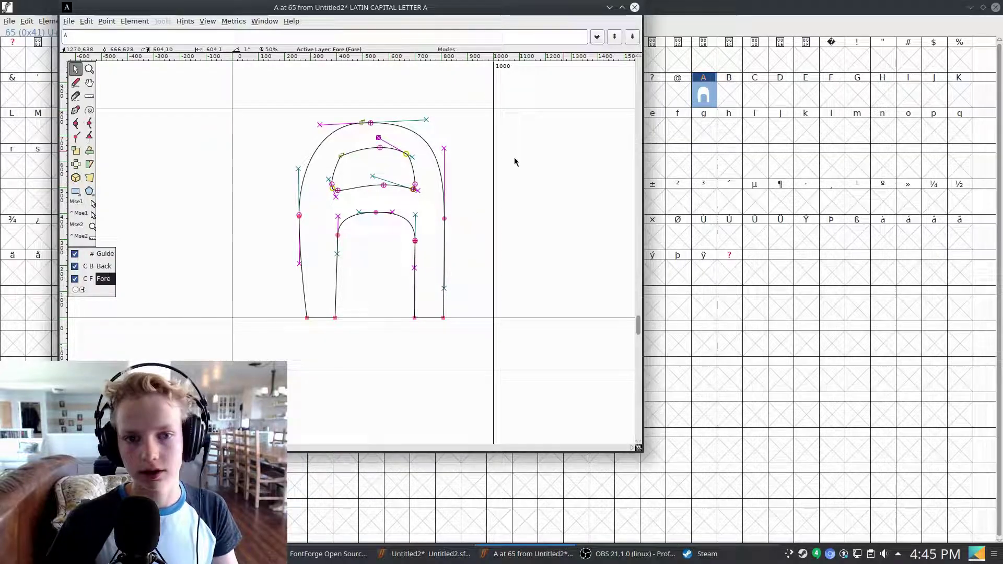
click(327, 180)
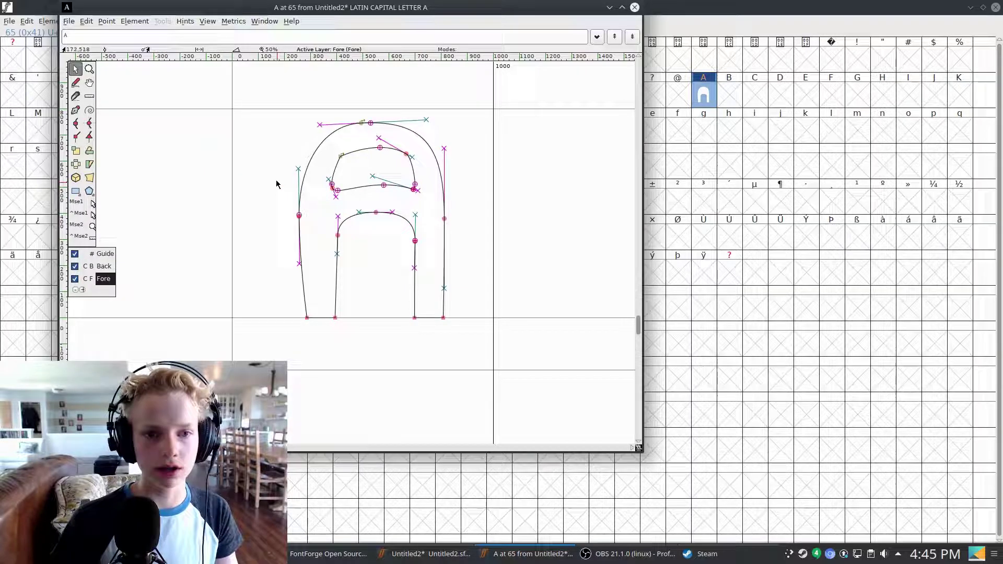
click(377, 212)
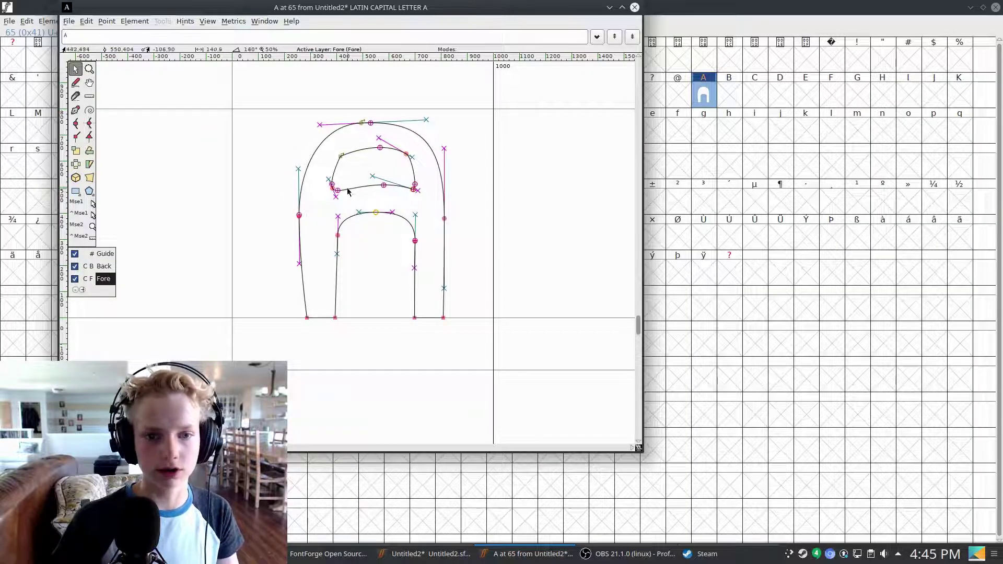
drag(321, 202, 414, 154)
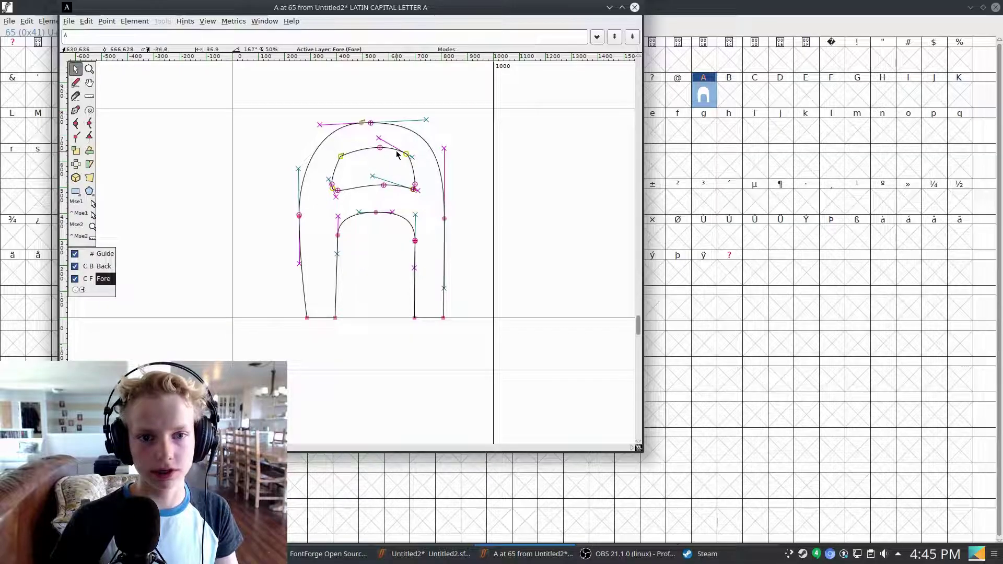
Set the upper counter to Counter Clockwise, discard a stray extra contour, and close the glyph window
click(142, 23)
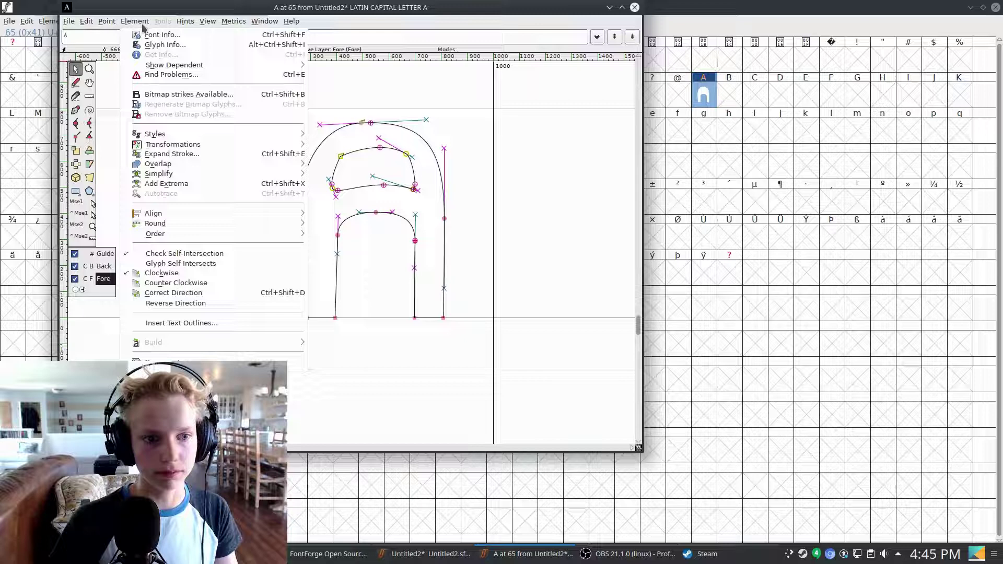
click(167, 283)
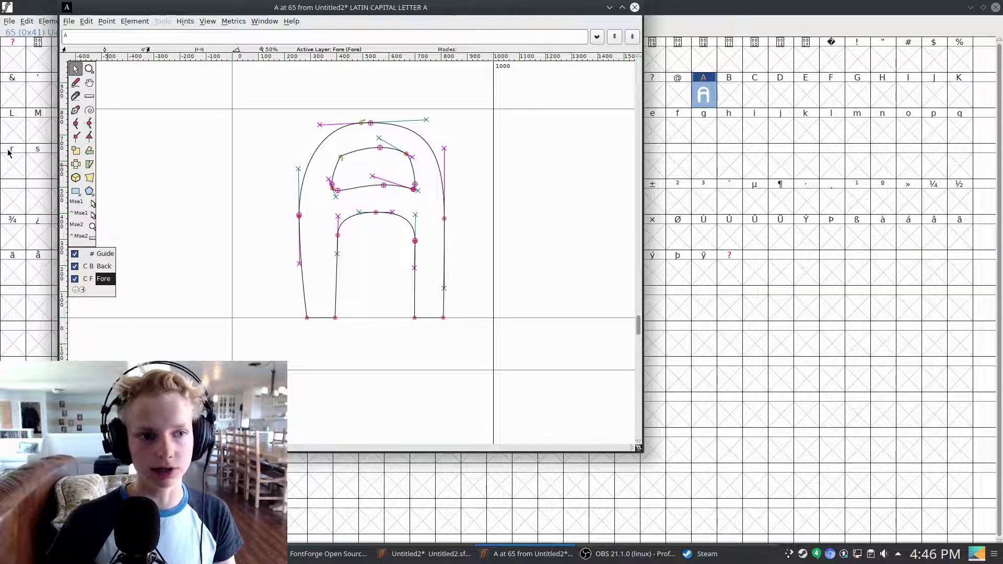
click(76, 111)
click(356, 163)
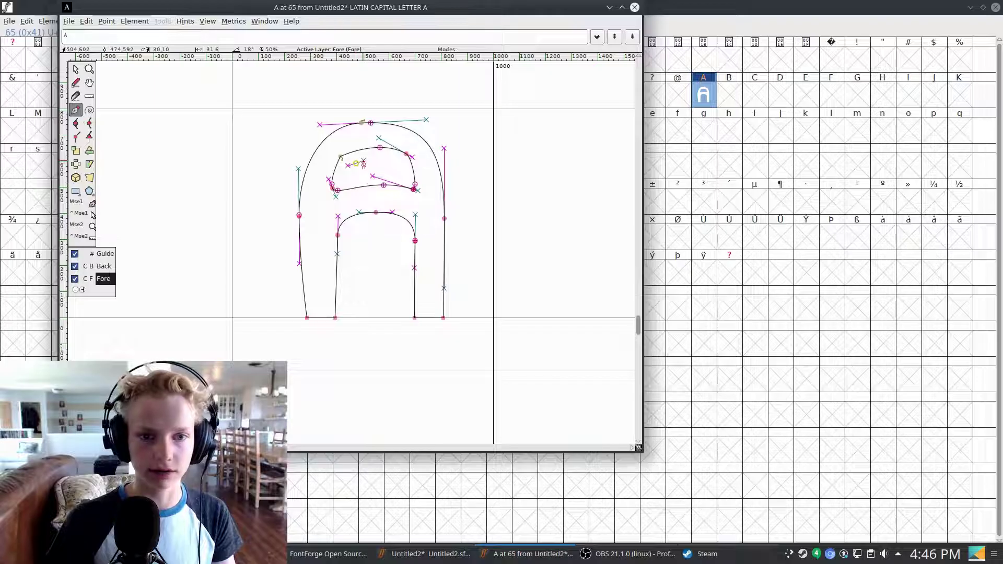
click(391, 163)
click(395, 168)
drag(388, 174, 376, 180)
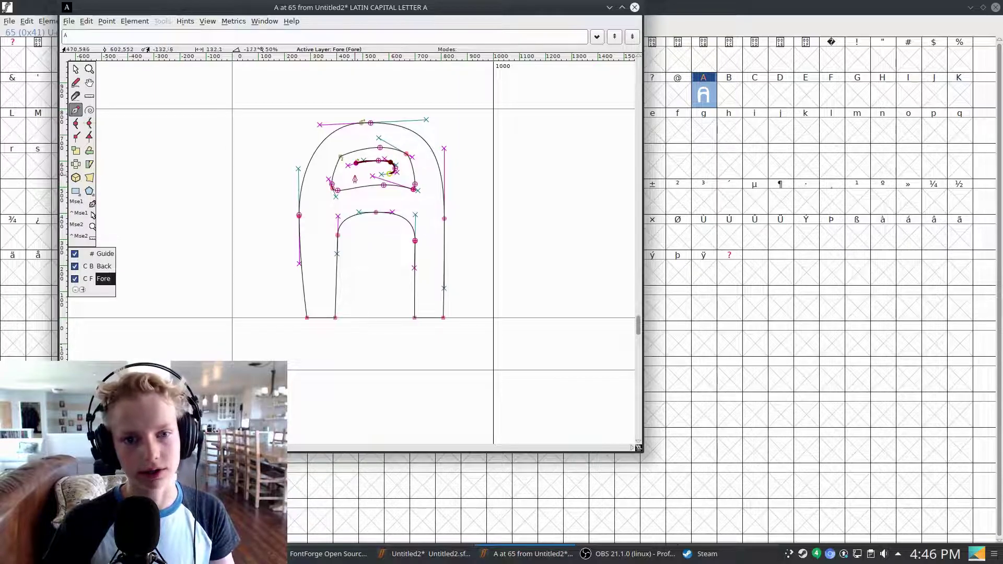
click(364, 176)
click(355, 173)
click(355, 164)
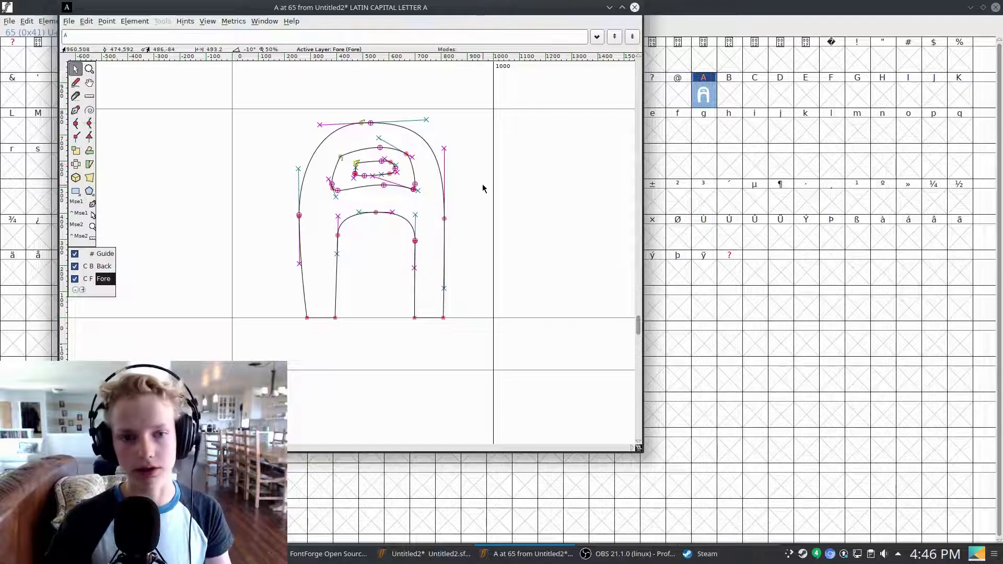
key(ctrl+z)
key(ctrl+z)
key(ctrl+z)
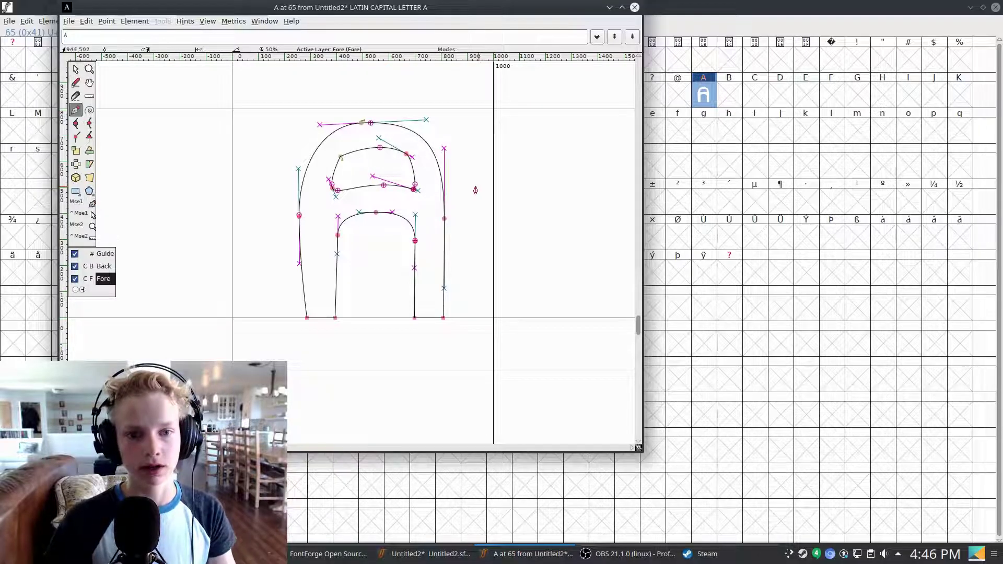
click(634, 8)
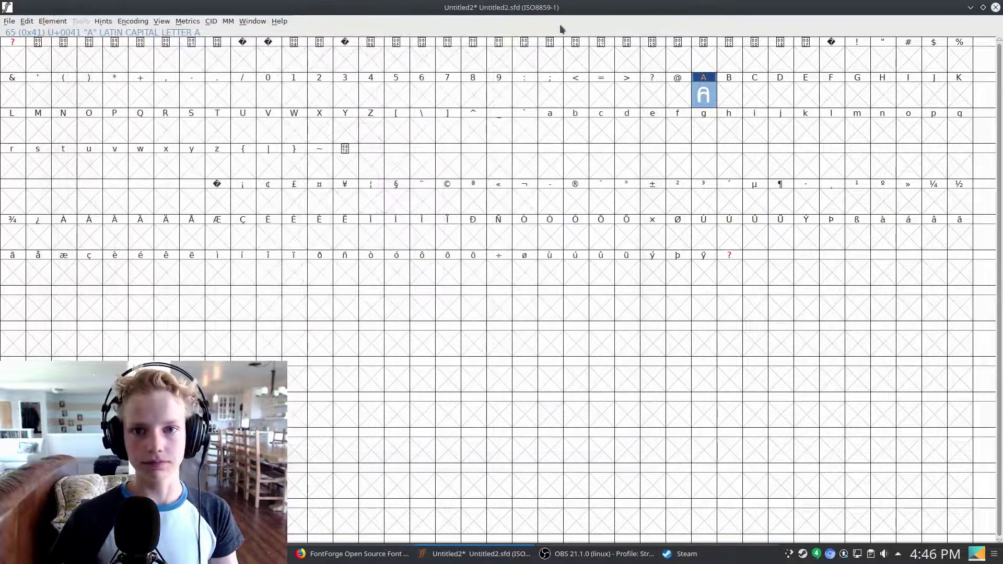
click(196, 25)
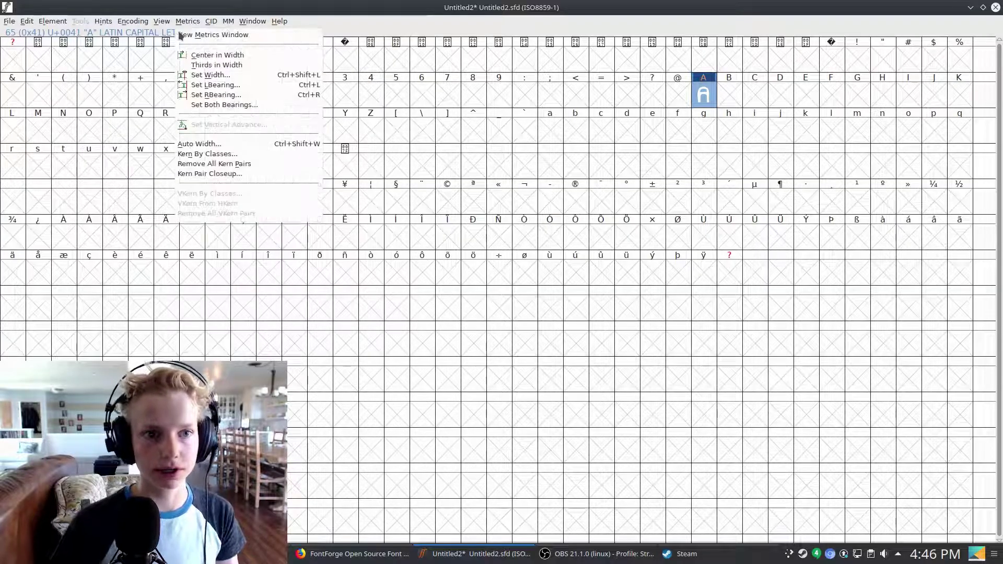
click(212, 35)
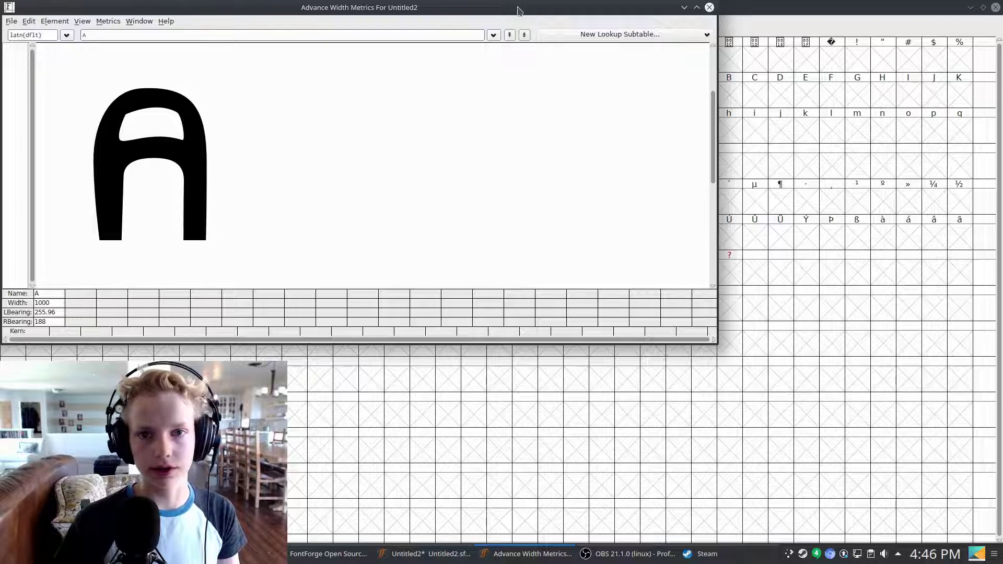
drag(519, 10, 553, 134)
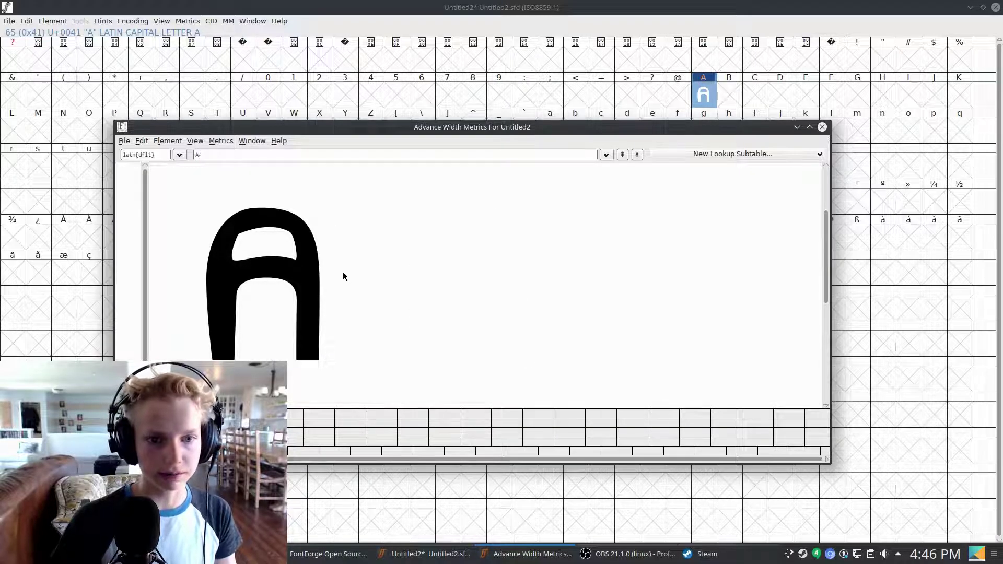
text(AA)
scroll(591, 312, down, 3)
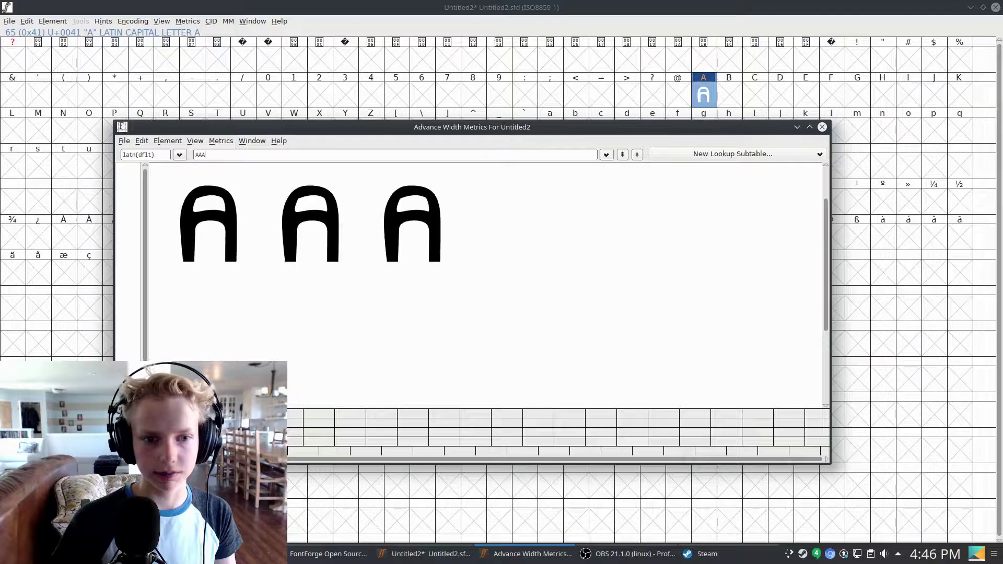
scroll(484, 252, up, 1)
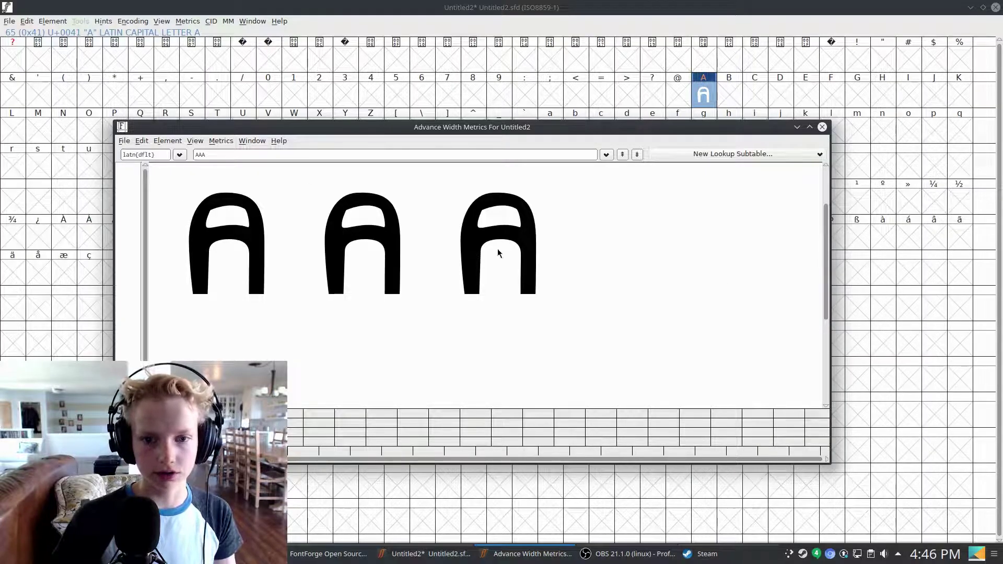
scroll(497, 248, down, 2)
scroll(497, 249, up, 2)
scroll(498, 249, down, 2)
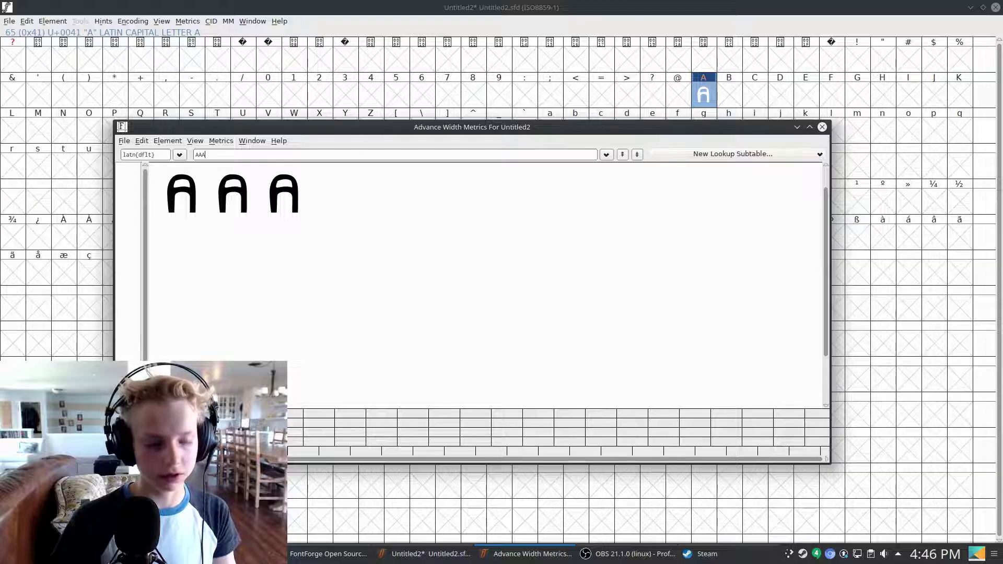
text(aa)
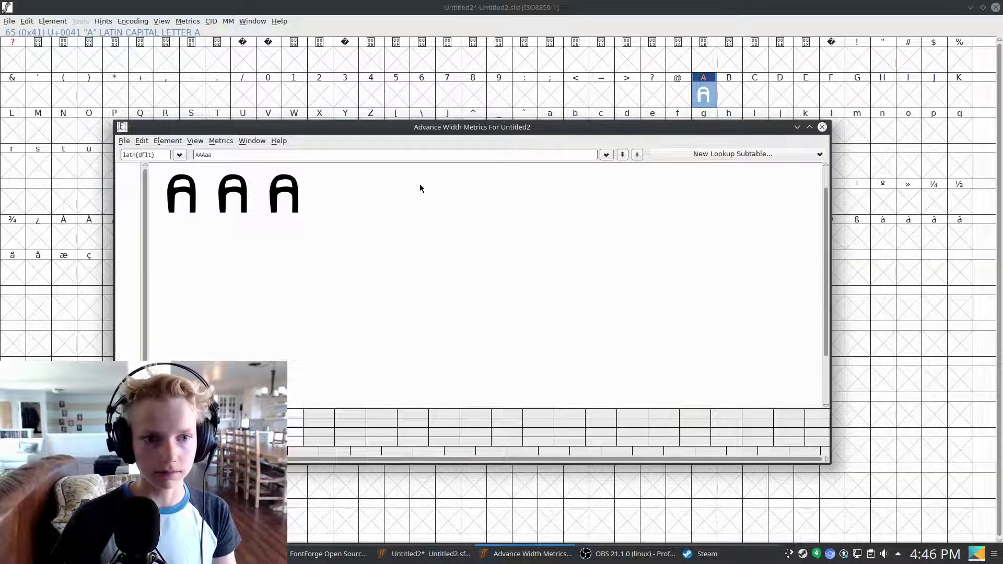
key(BackSpace)
key(BackSpace)
key(BackSpace)
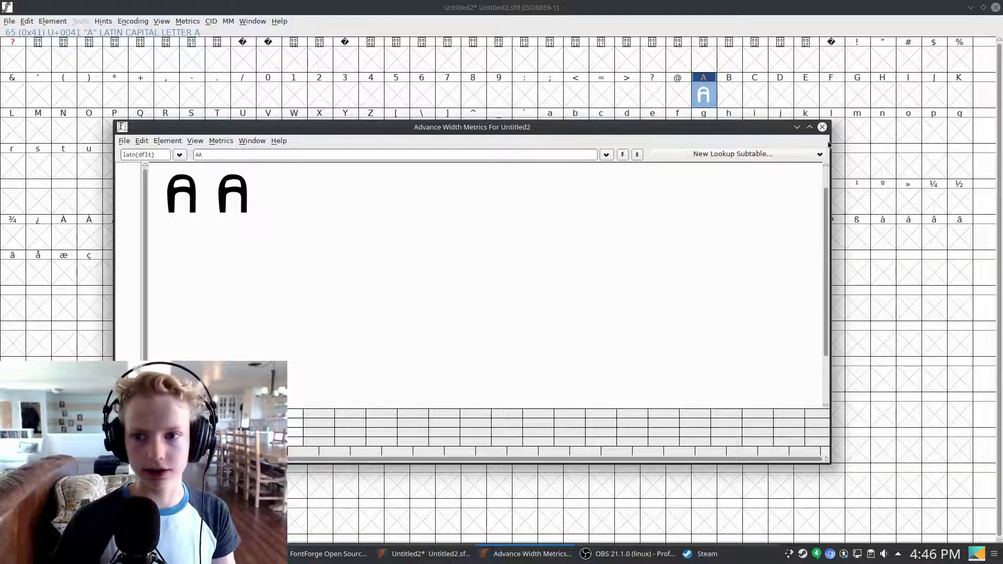
click(822, 127)
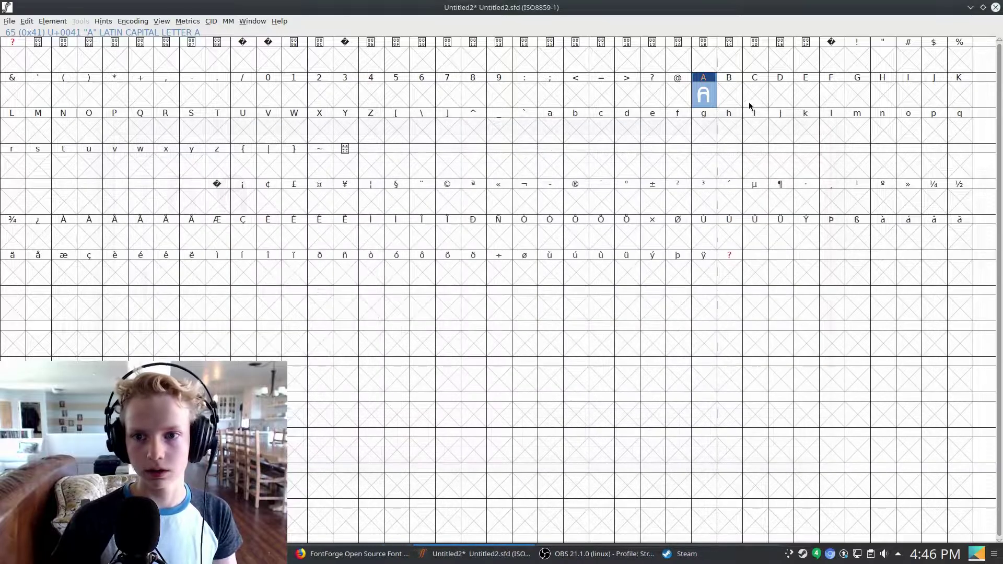
Reopen A and drag its origin and width lines inward, narrowing the advance from 1000 to about 654
double_click(707, 96)
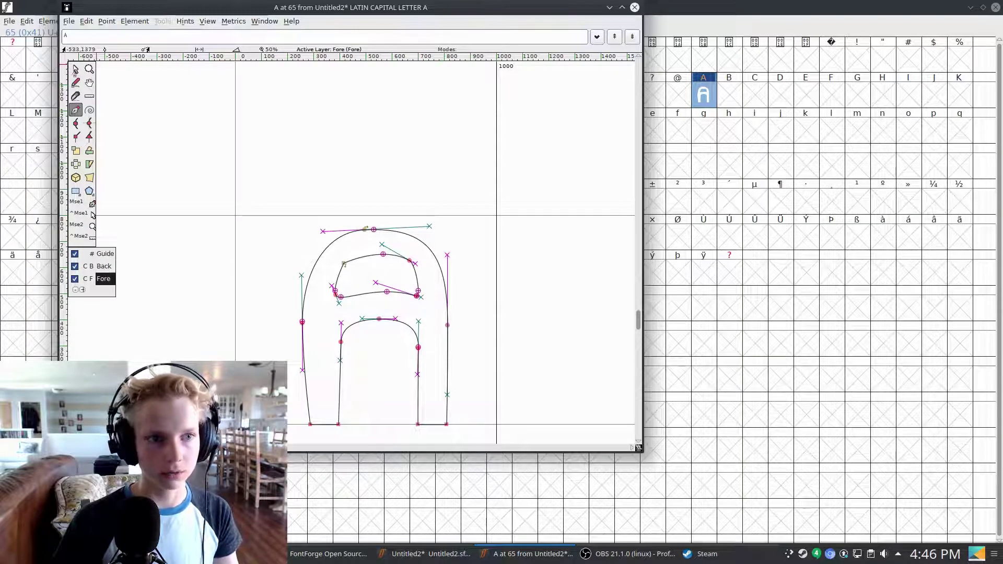
click(76, 70)
scroll(280, 305, down, 2)
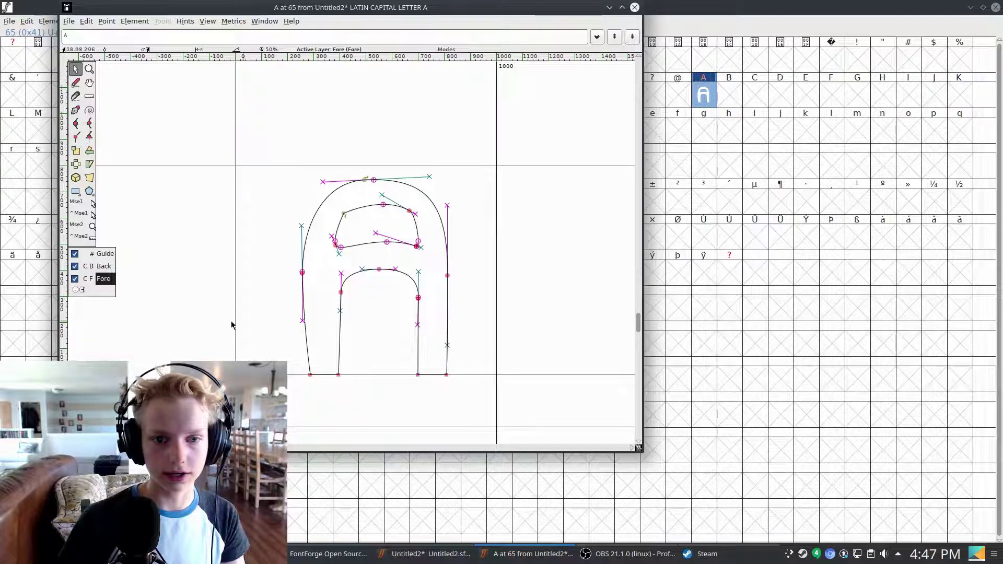
drag(237, 285, 180, 291)
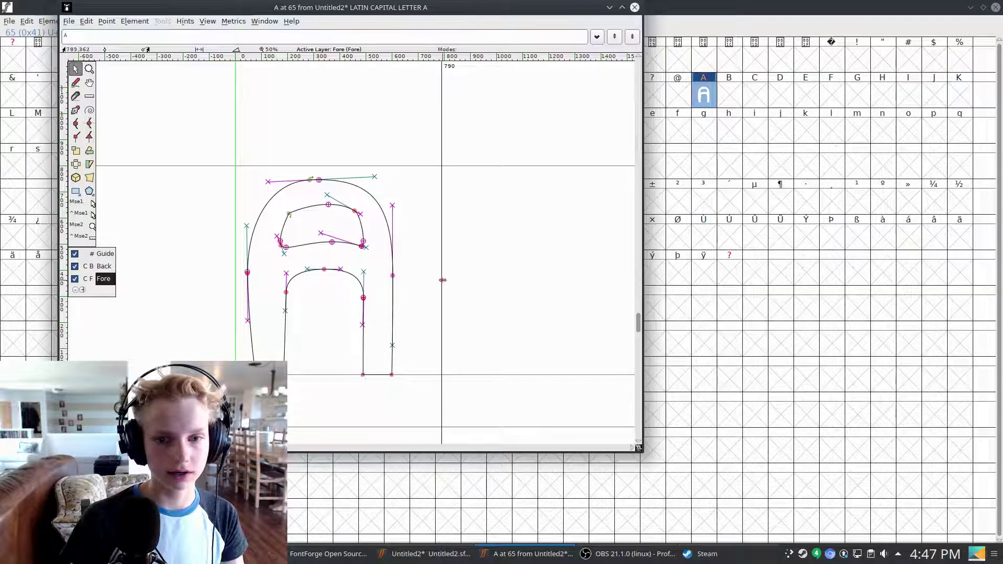
drag(442, 280, 405, 281)
click(634, 7)
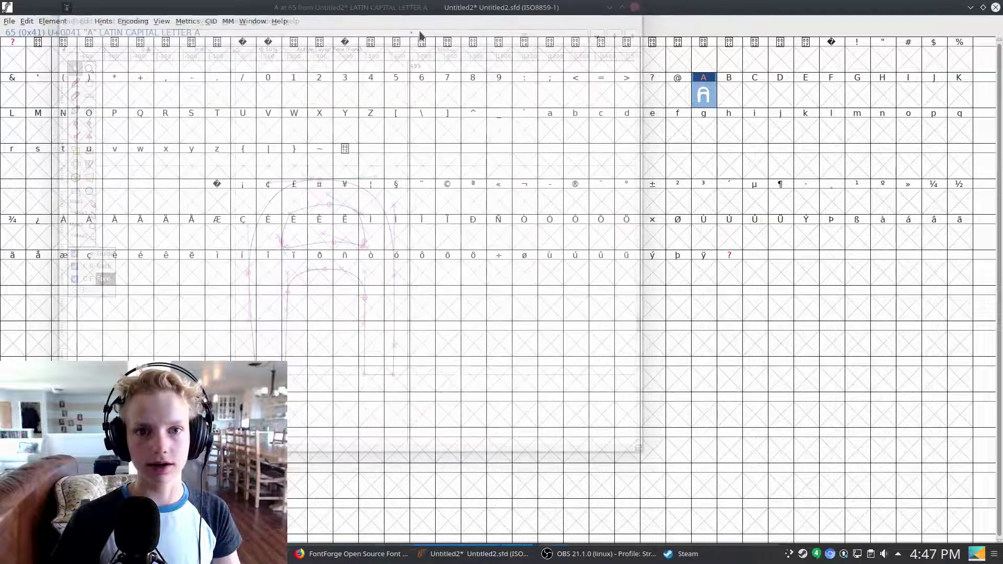
click(188, 21)
click(202, 37)
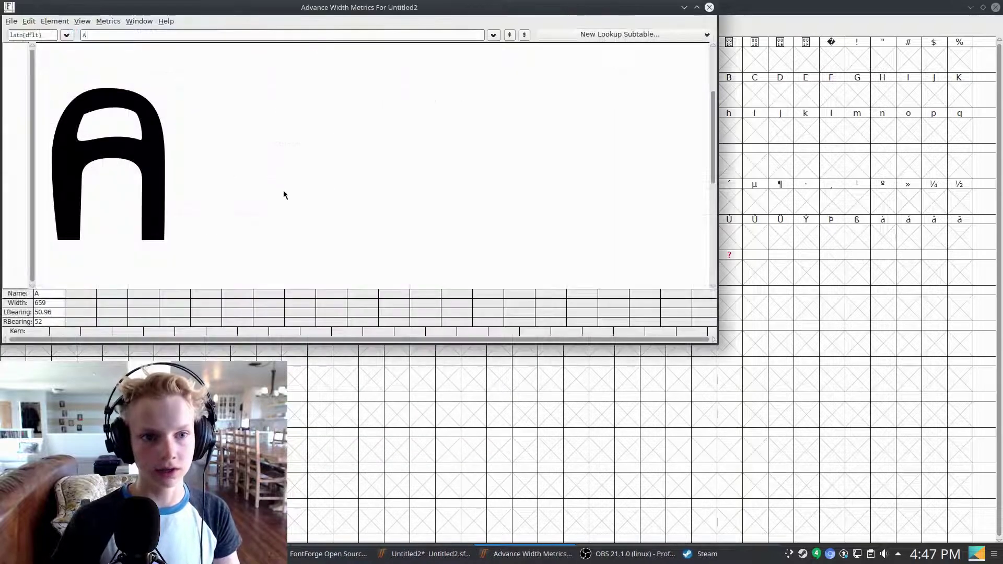
text(AAA)
key(ctrl+minus)
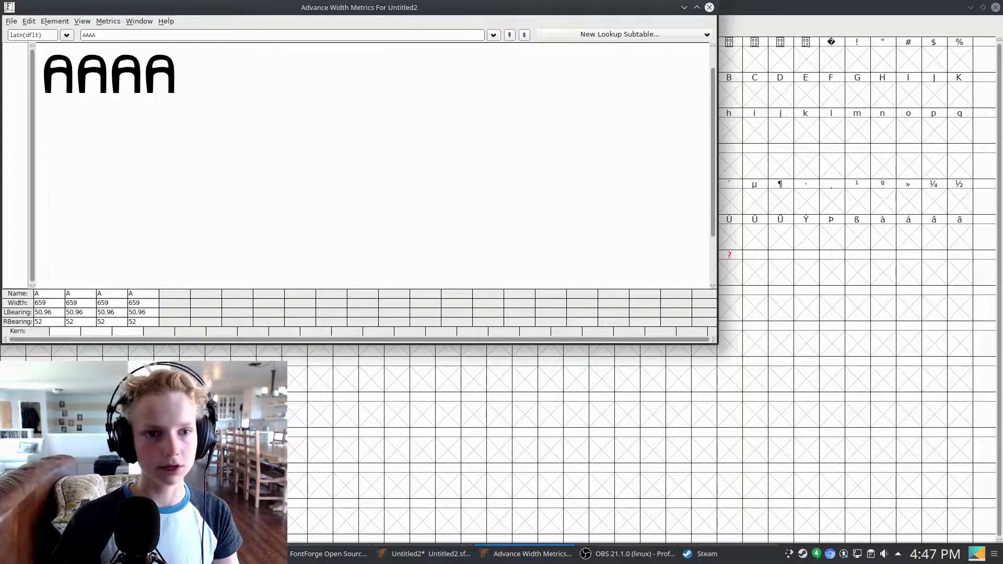
key(ctrl+plus)
key(ctrl+plus)
key(ctrl+h)
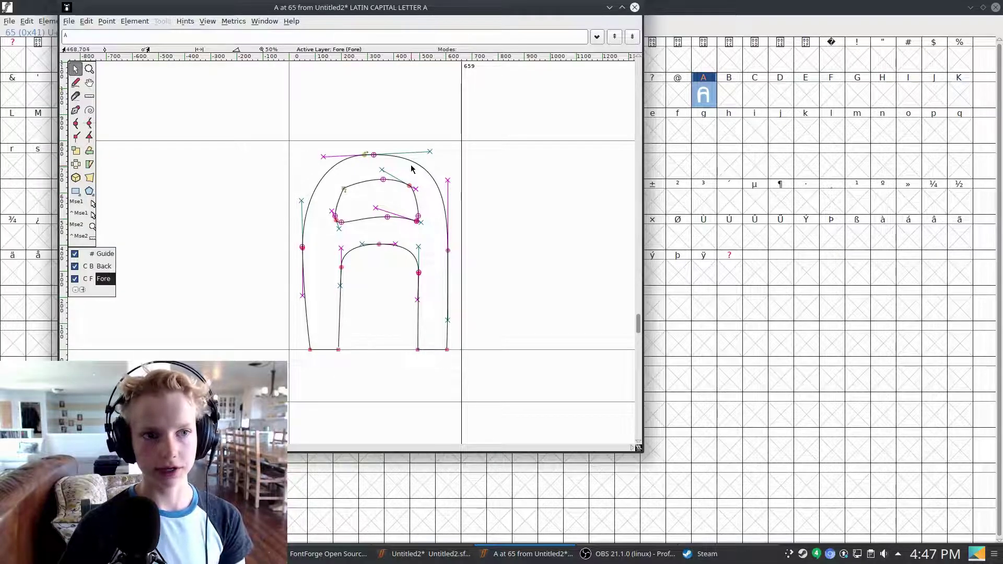
click(47, 21)
click(52, 21)
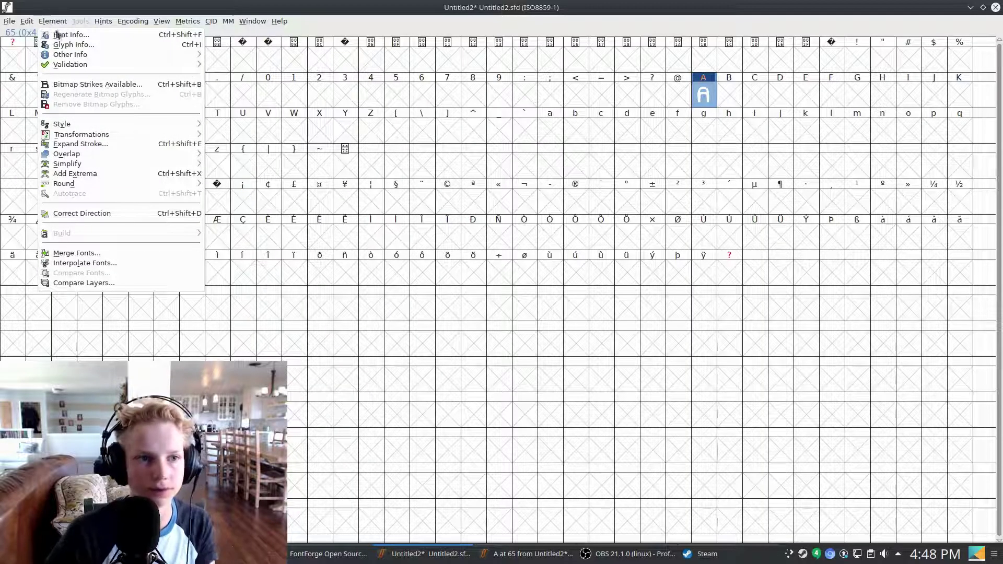
click(68, 35)
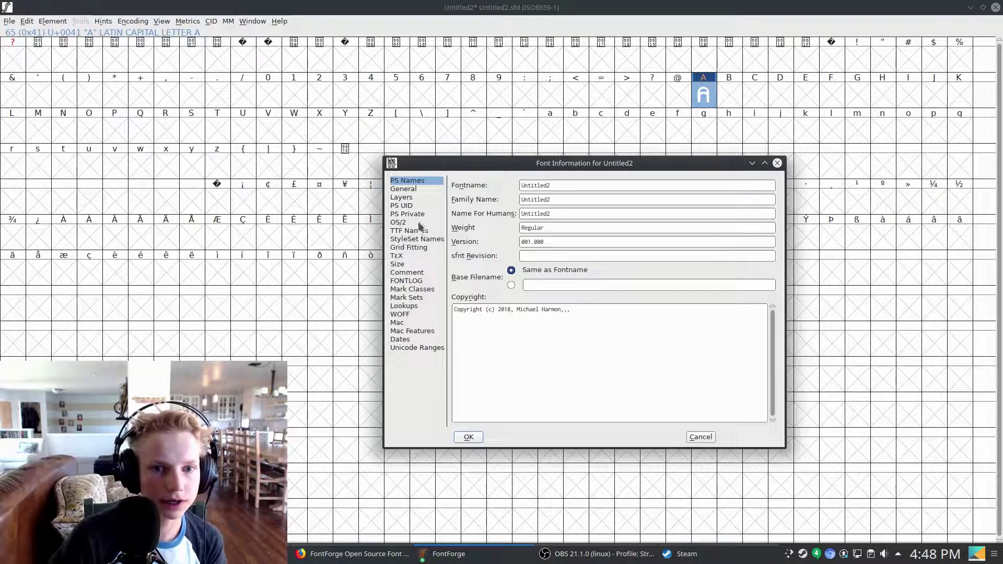
click(412, 188)
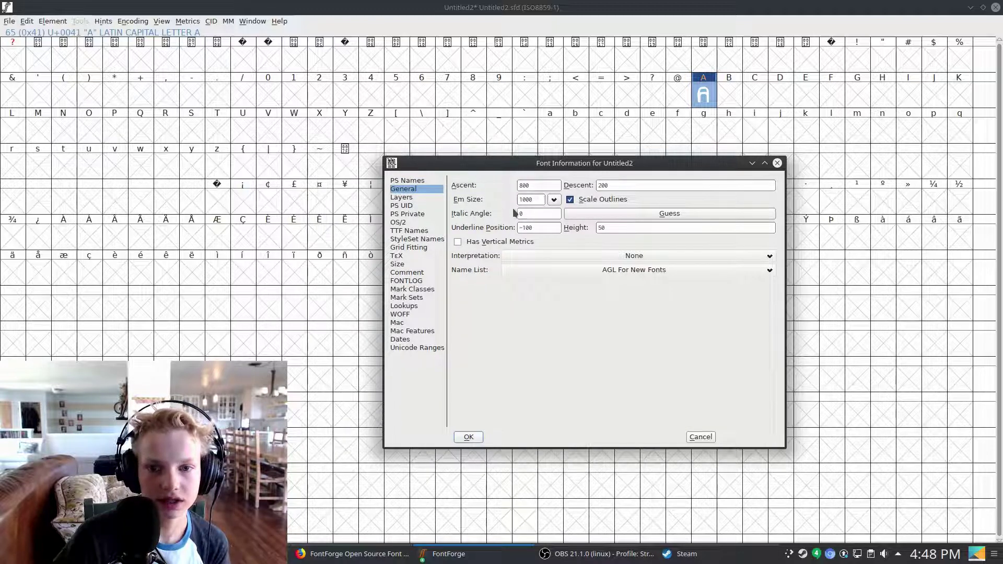
click(777, 163)
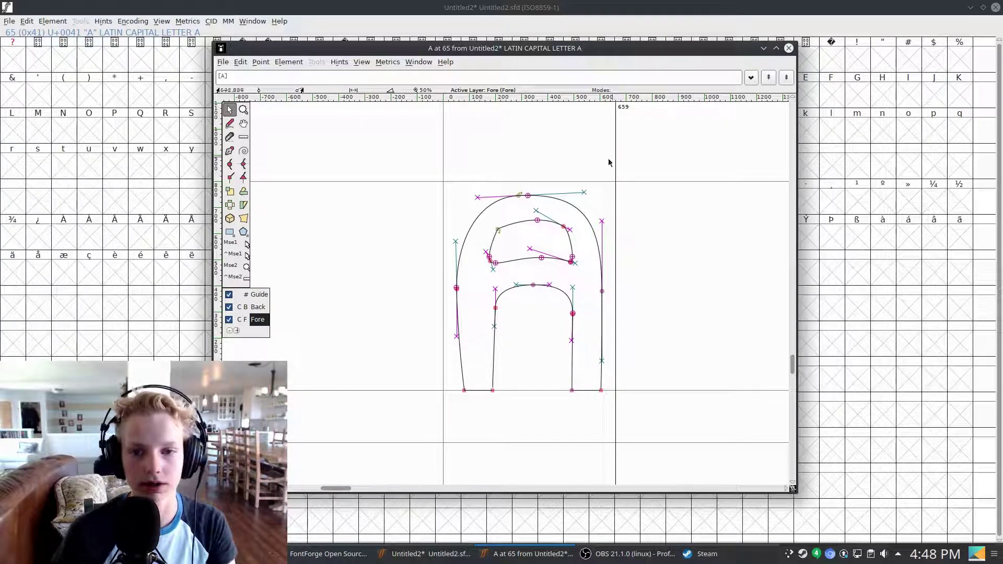
Select the Guide layer and draw a long horizontal guide line past the glyph
scroll(519, 394, down, 3)
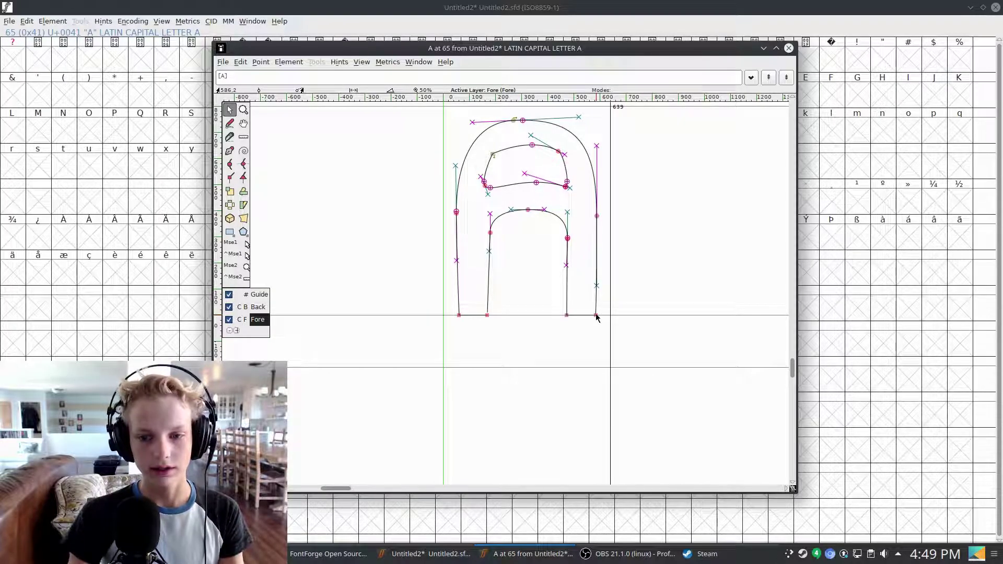
scroll(585, 335, up, 4)
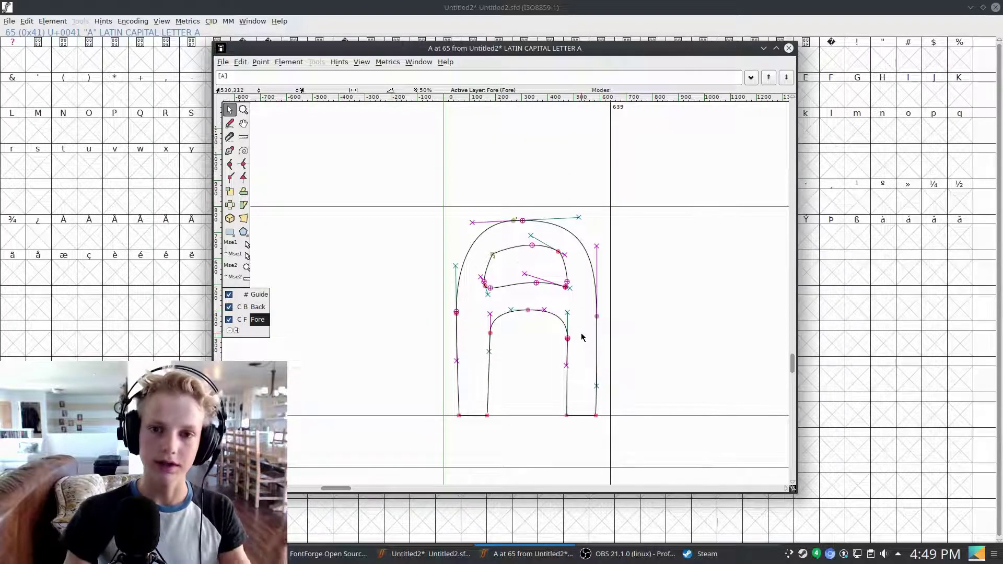
scroll(605, 311, down, 4)
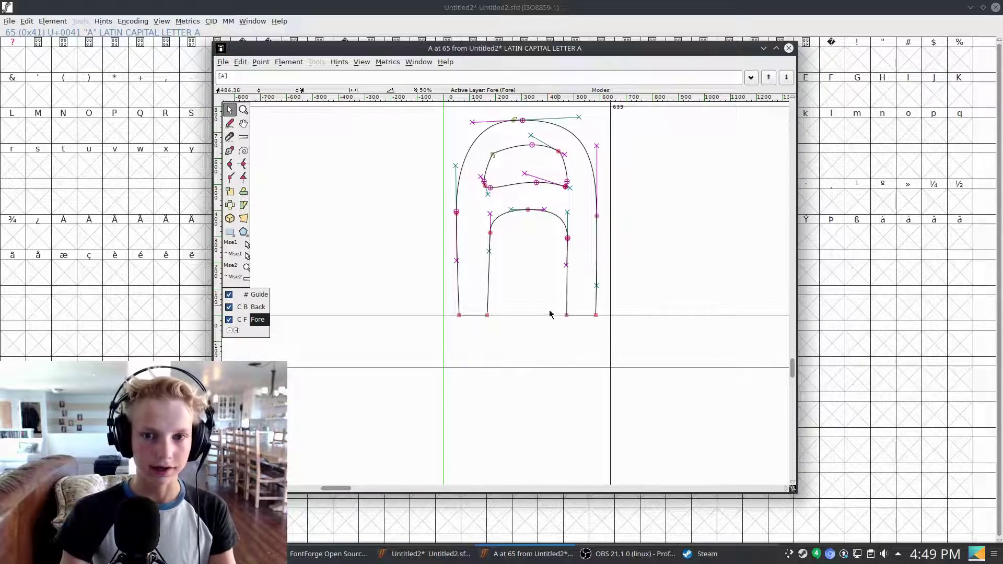
scroll(494, 259, up, 3)
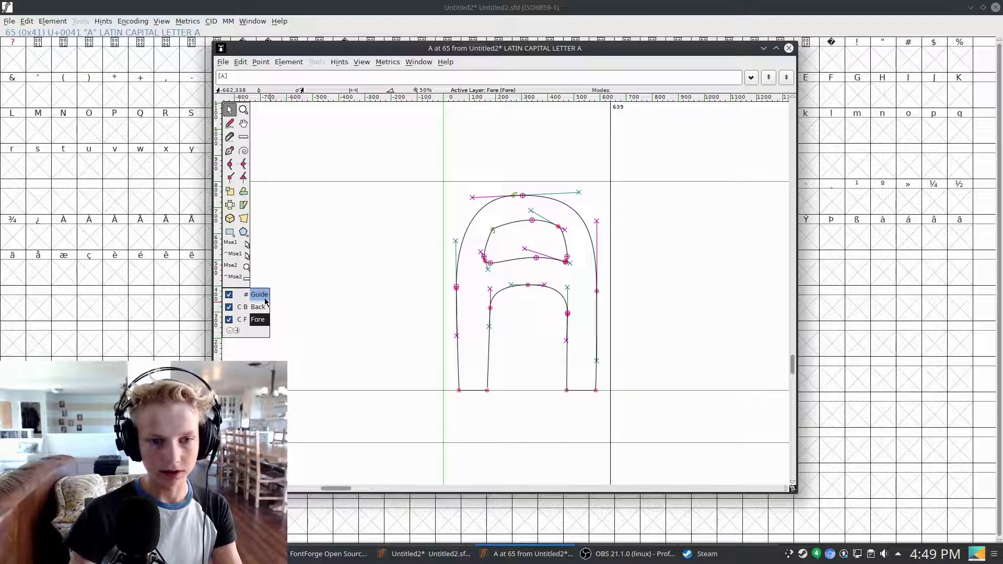
click(259, 295)
scroll(541, 323, down, 5)
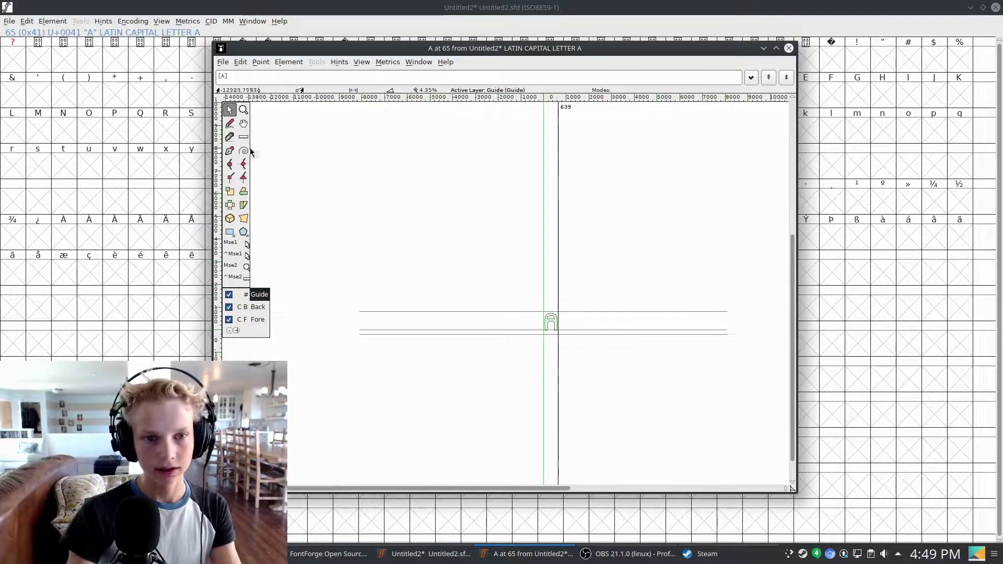
click(229, 151)
click(727, 319)
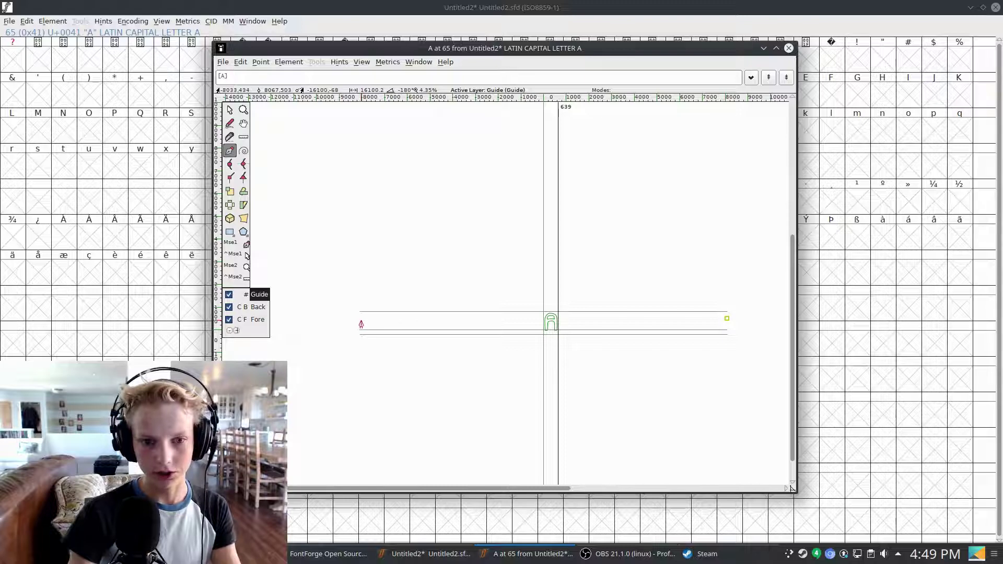
drag(361, 324, 359, 322)
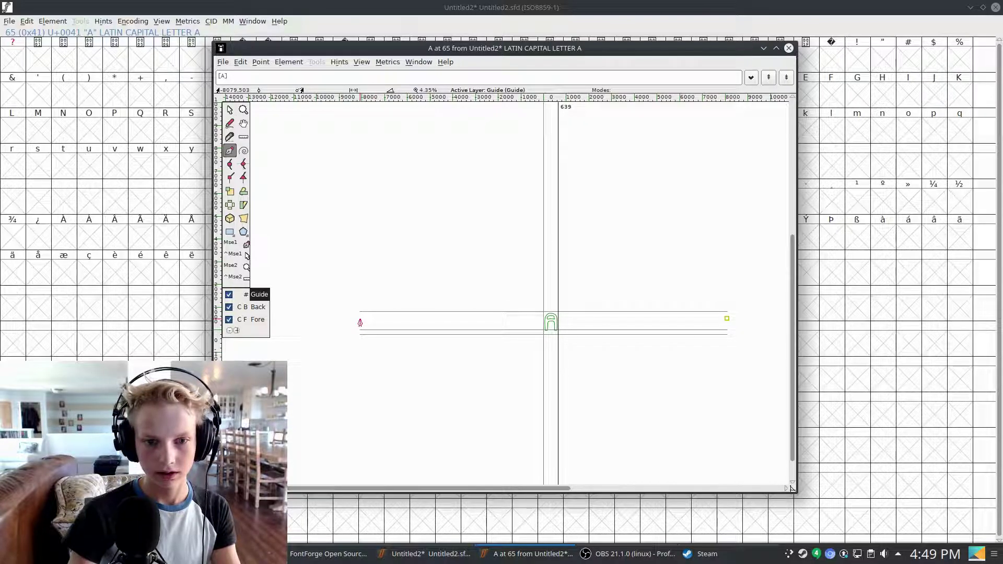
Move the guide line up so it crosses the A near the top of its lower opening
scroll(553, 340, up, 4)
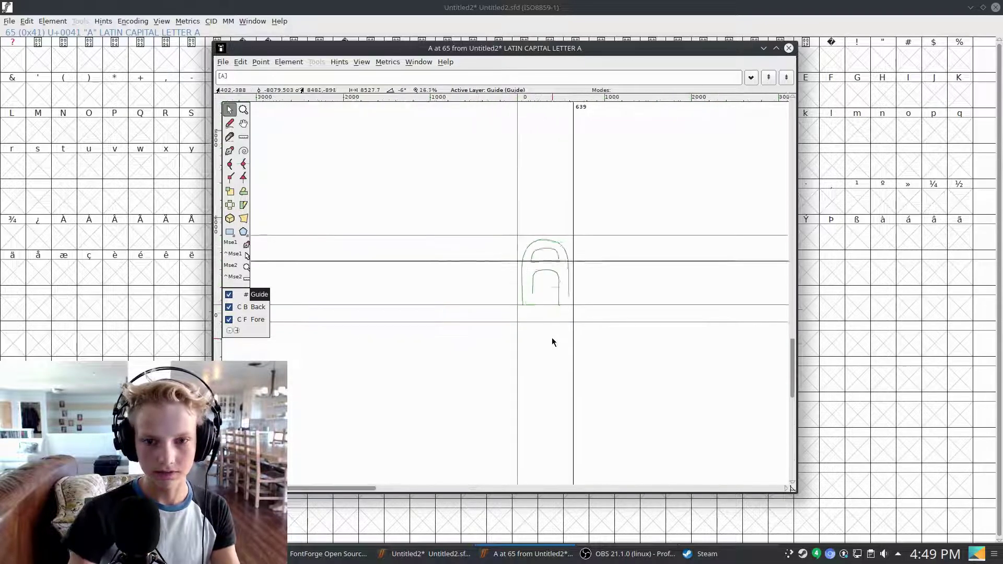
scroll(259, 134, down, 4)
drag(328, 155, 370, 171)
scroll(589, 245, down, 5)
drag(589, 246, 533, 259)
scroll(483, 267, up, 3)
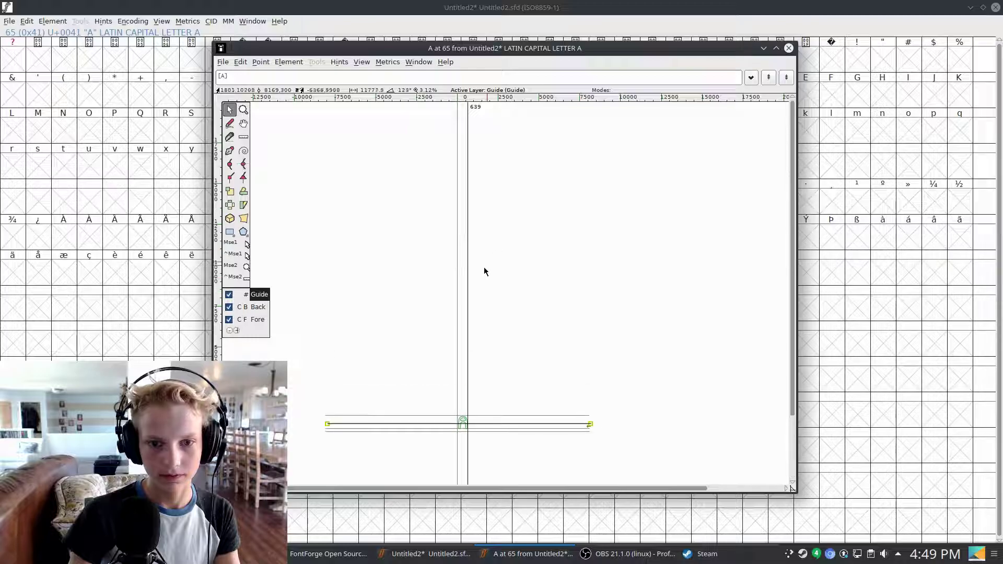
scroll(580, 271, up, 8)
scroll(450, 402, down, 3)
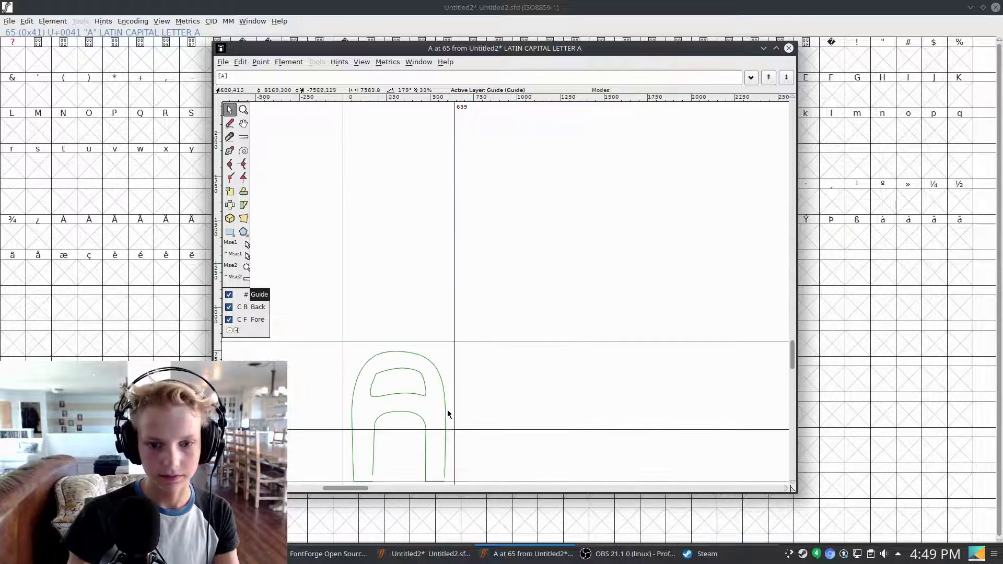
mouse_move(443, 429)
mouse_down()
mouse_move(445, 391)
mouse_move(440, 419)
mouse_up()
drag(441, 428, 437, 409)
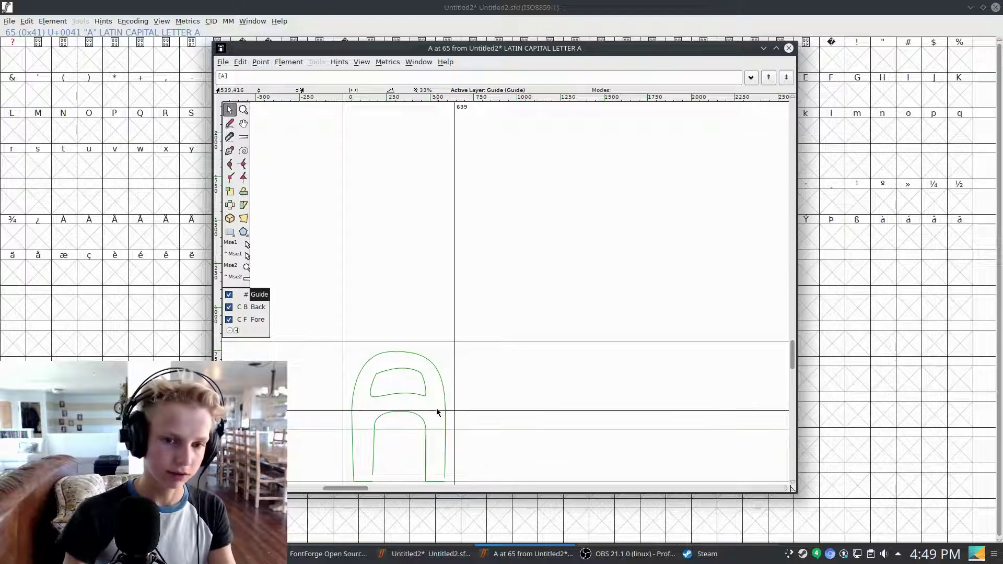
scroll(479, 384, down, 2)
scroll(480, 383, down, 2)
Switch back to the Fore layer to edit the A's main outline
click(258, 319)
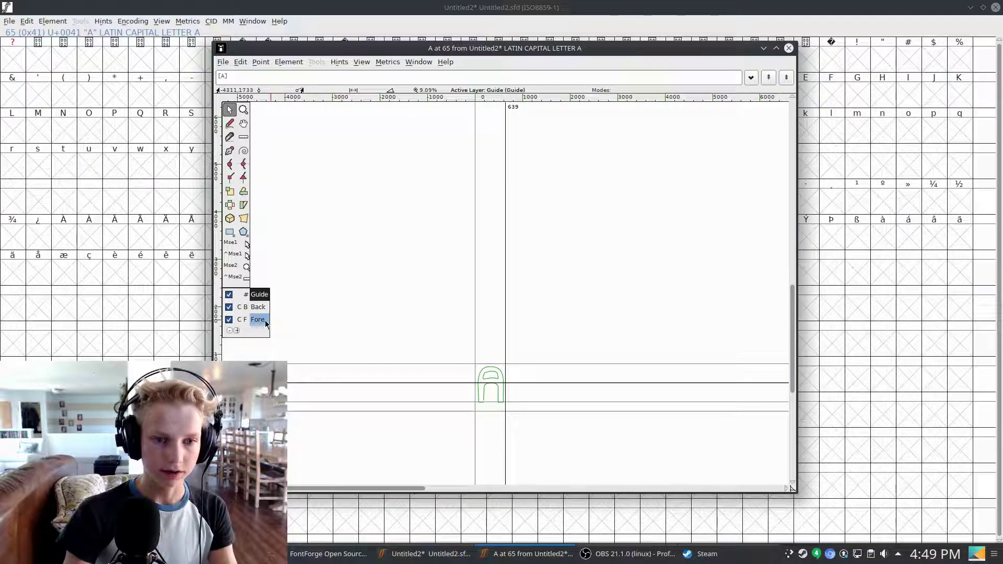
scroll(531, 415, up, 2)
scroll(522, 456, up, 6)
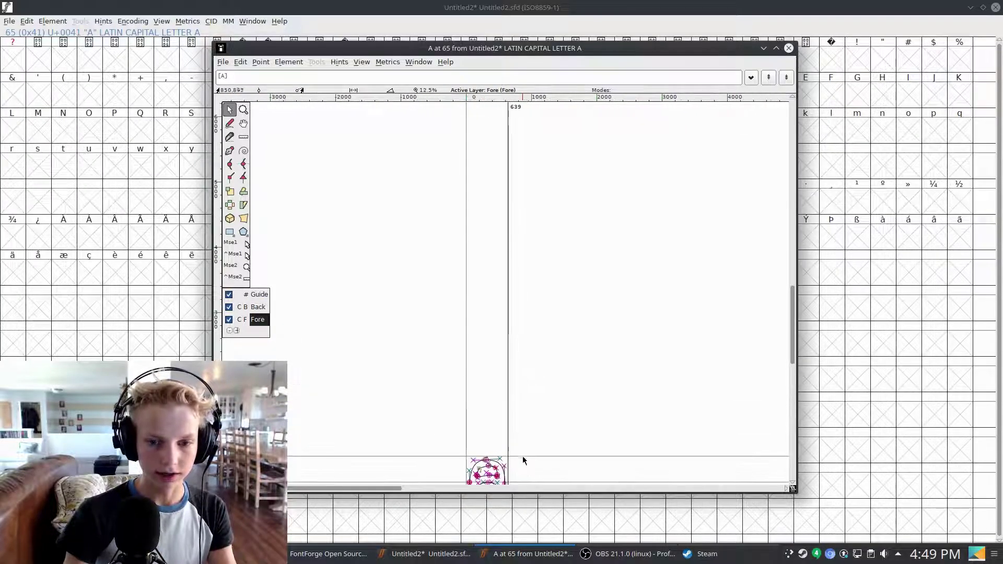
scroll(460, 393, down, 3)
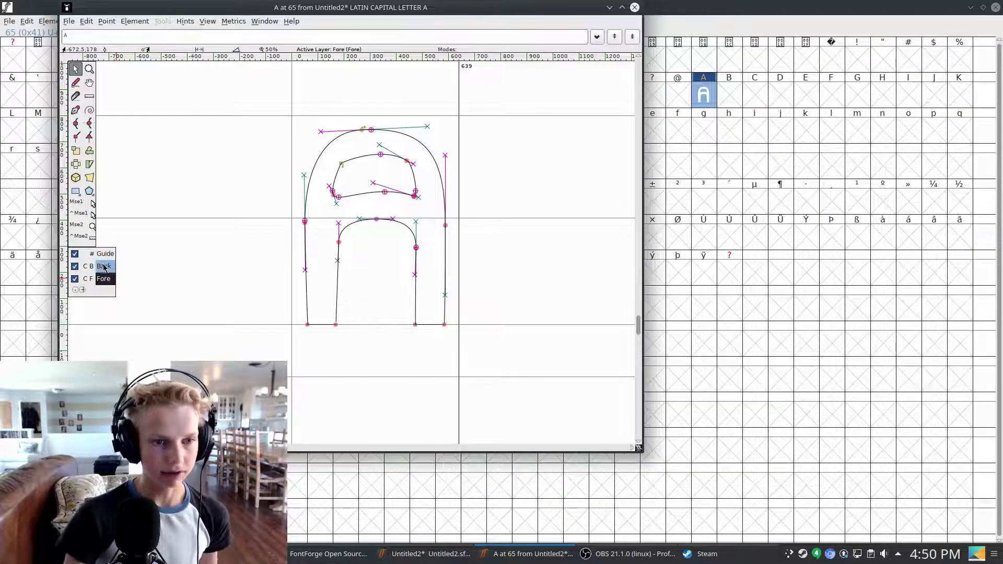
click(103, 267)
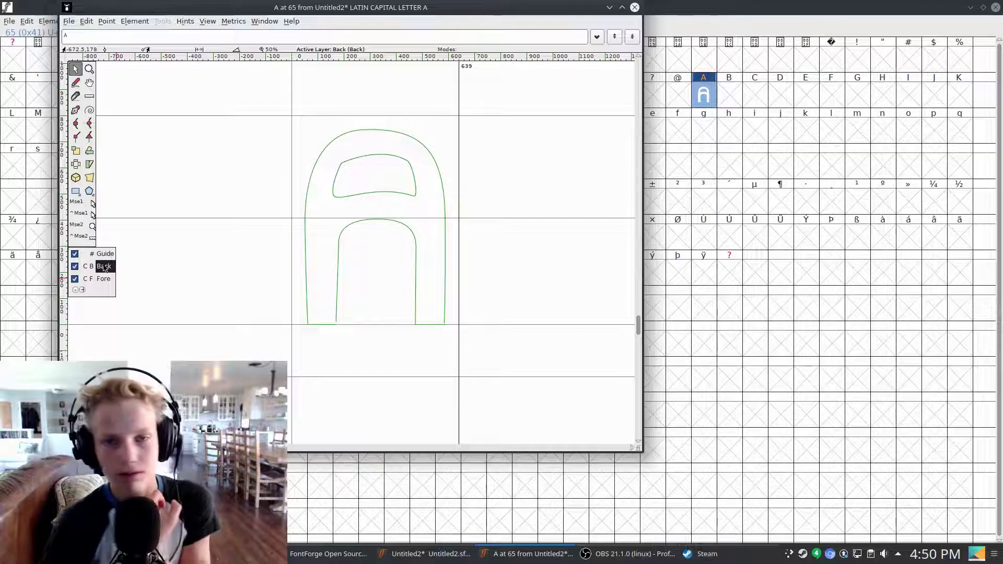
click(68, 20)
click(88, 165)
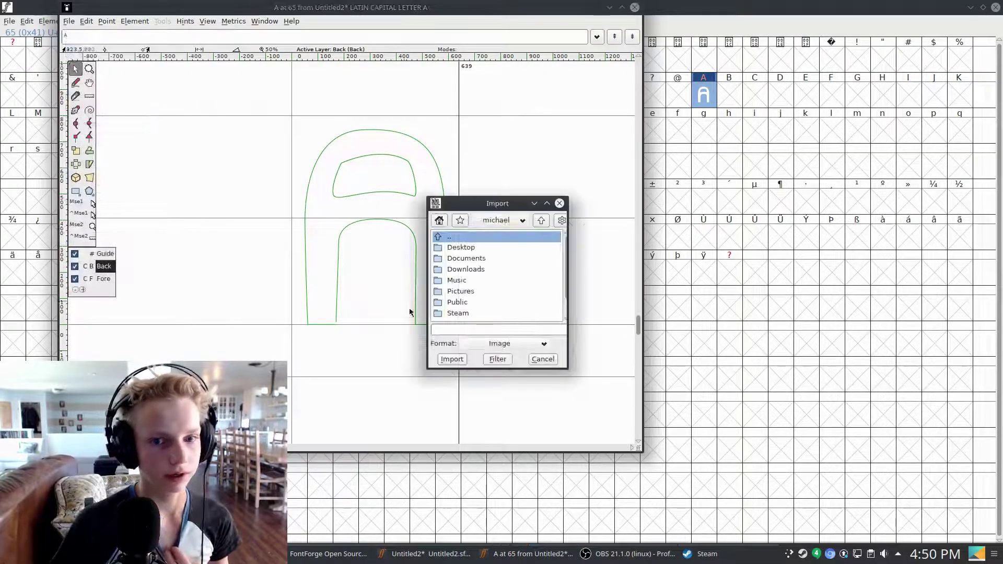
click(513, 345)
click(503, 349)
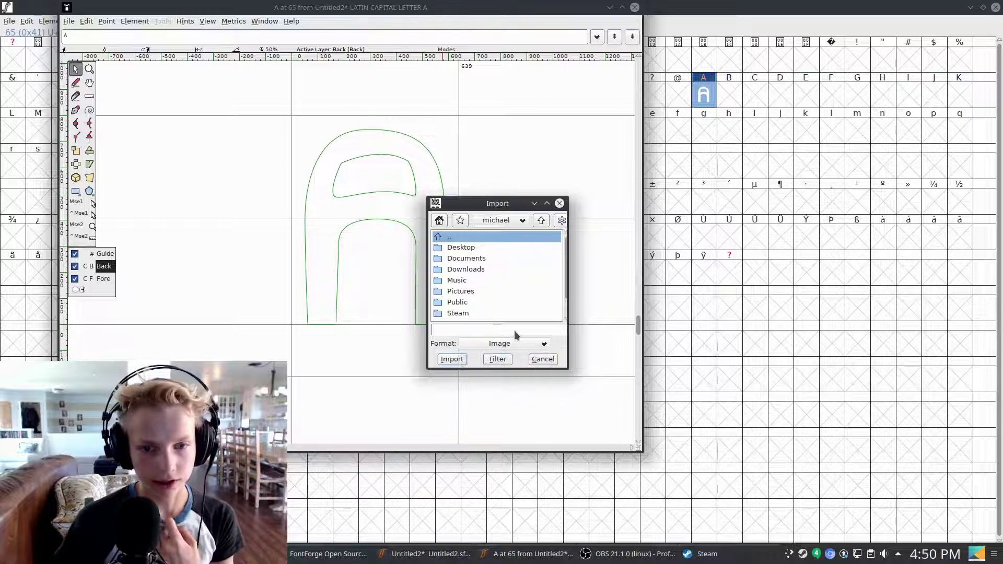
click(543, 359)
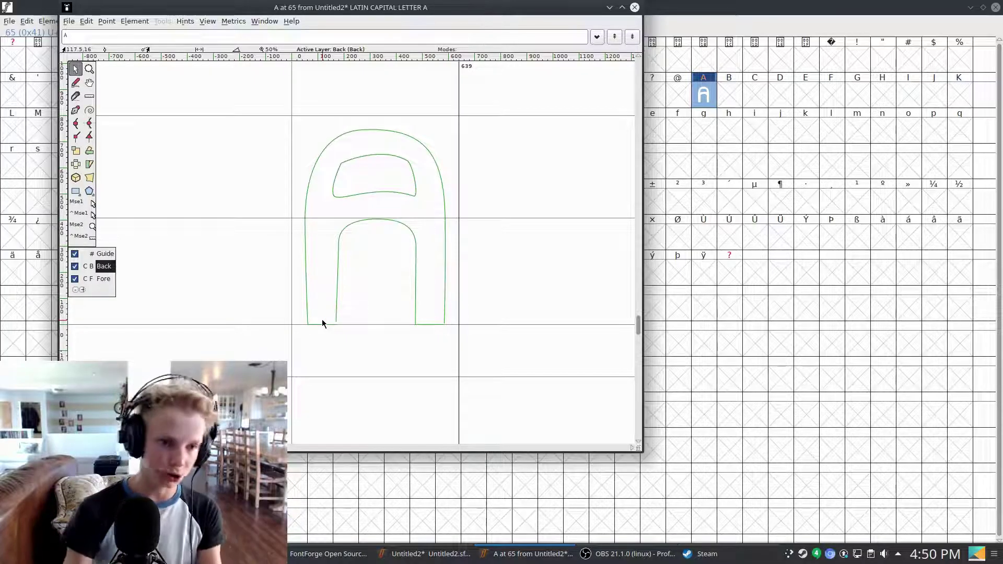
On the Fore layer, make the A's right-shoulder point a Tangent point
click(103, 279)
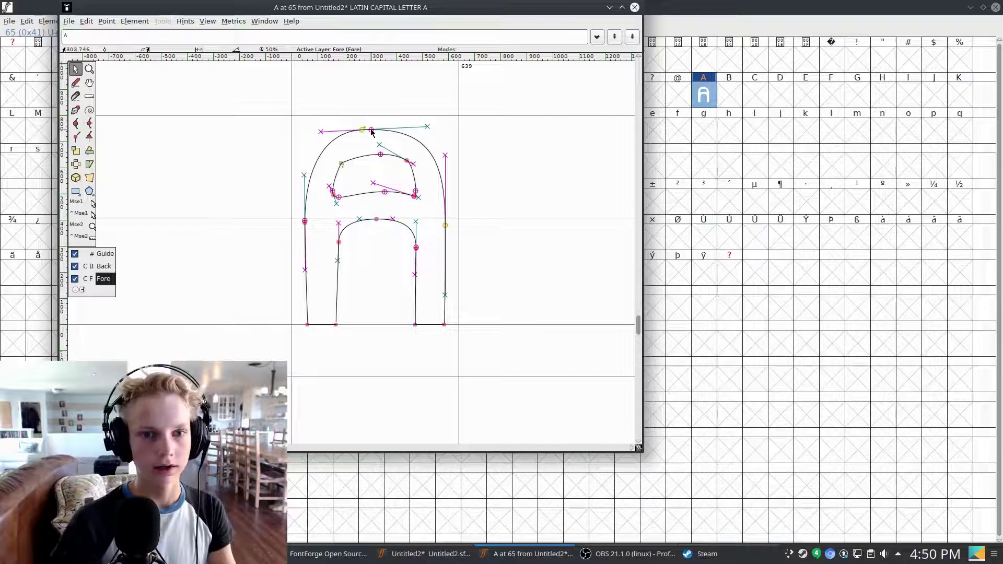
drag(446, 227, 510, 224)
key(ctrl+z)
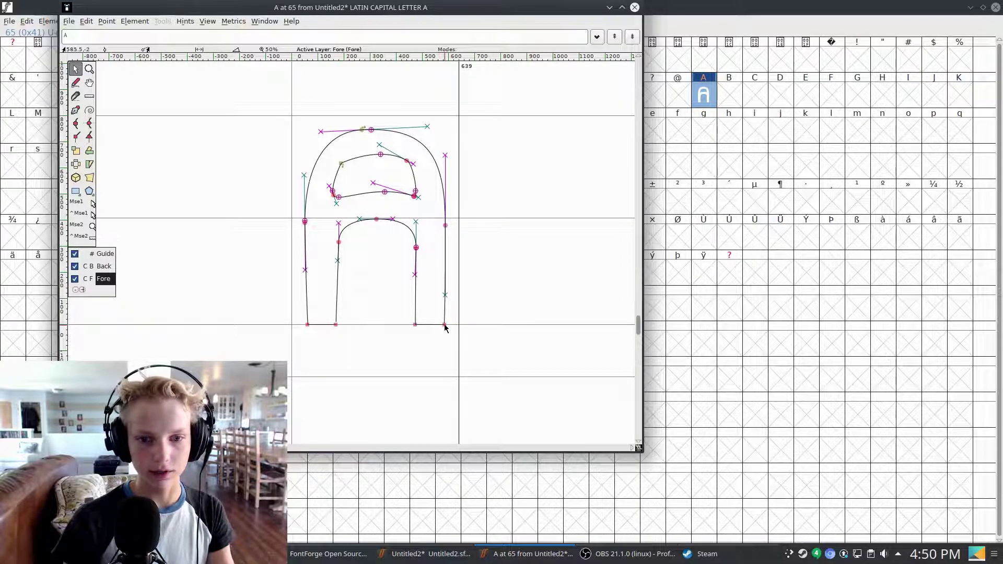
click(443, 324)
click(445, 226)
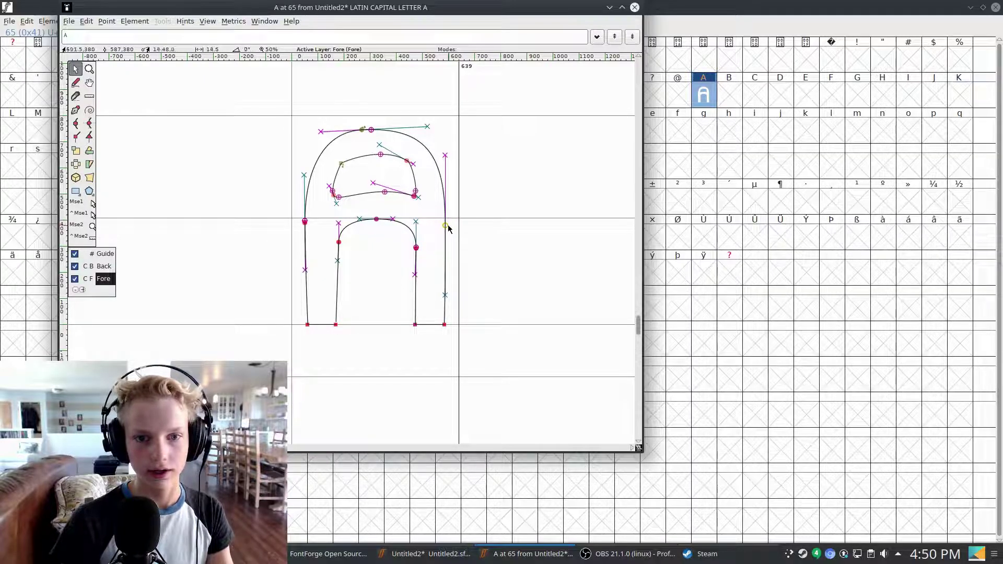
right_click(445, 226)
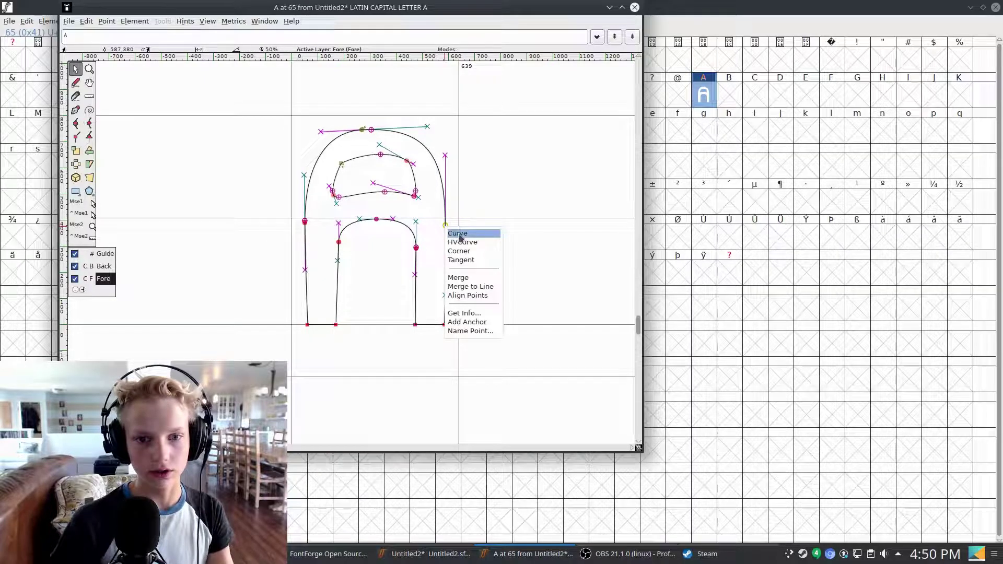
click(472, 263)
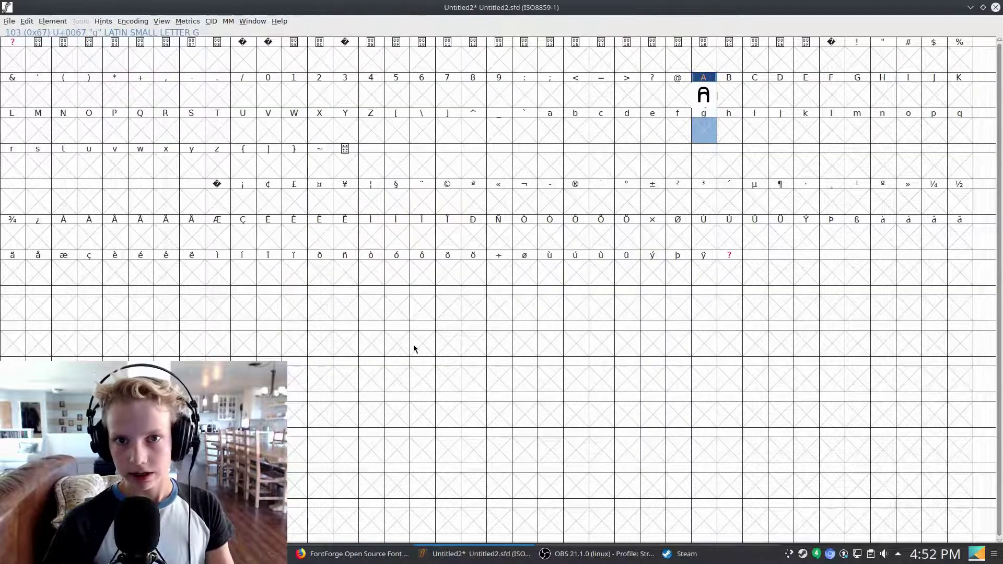